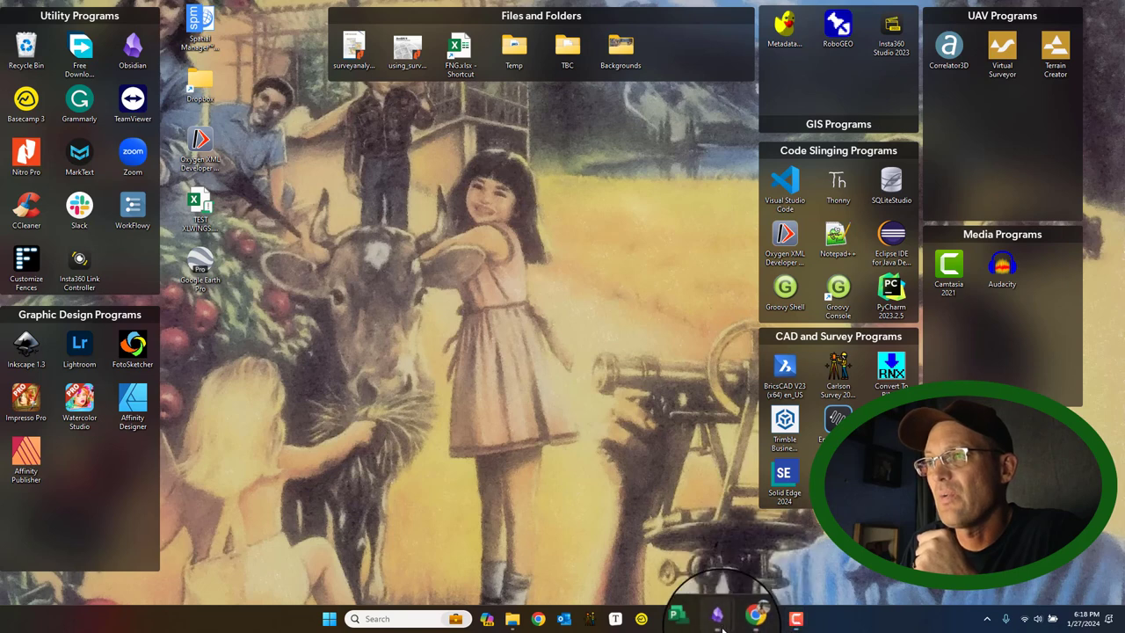
Step: Bring the RH Vault Obsidian window to the front from its taskbar preview
left_click(756, 591)
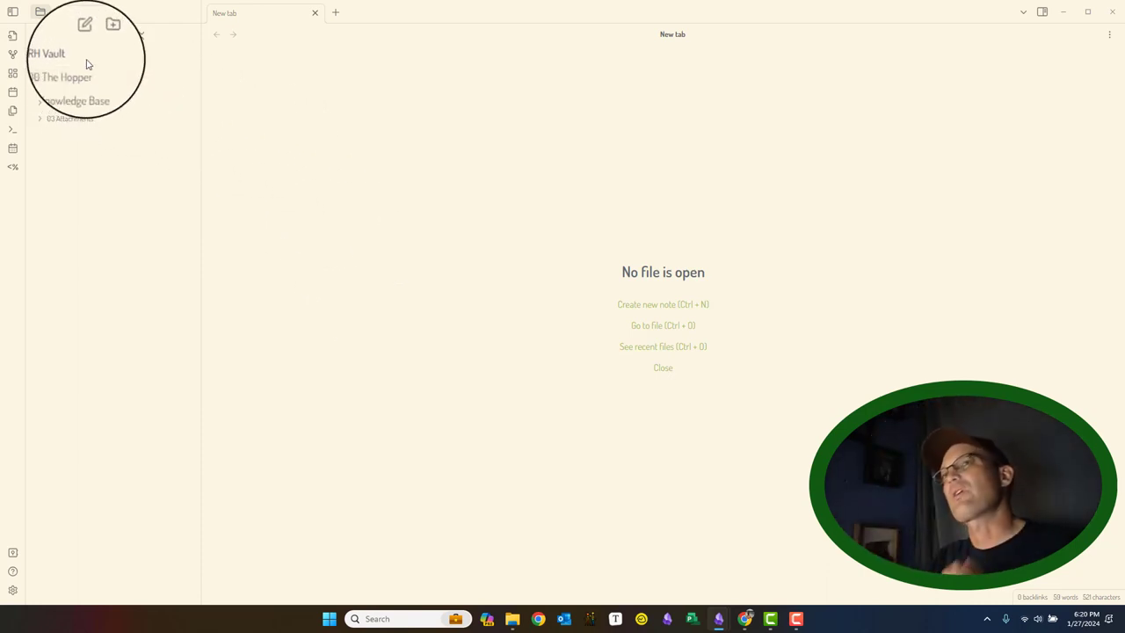
Step: Expand the 02 Administration folder to see its Templates subfolder, then collapse it again
mouse_move(63, 70)
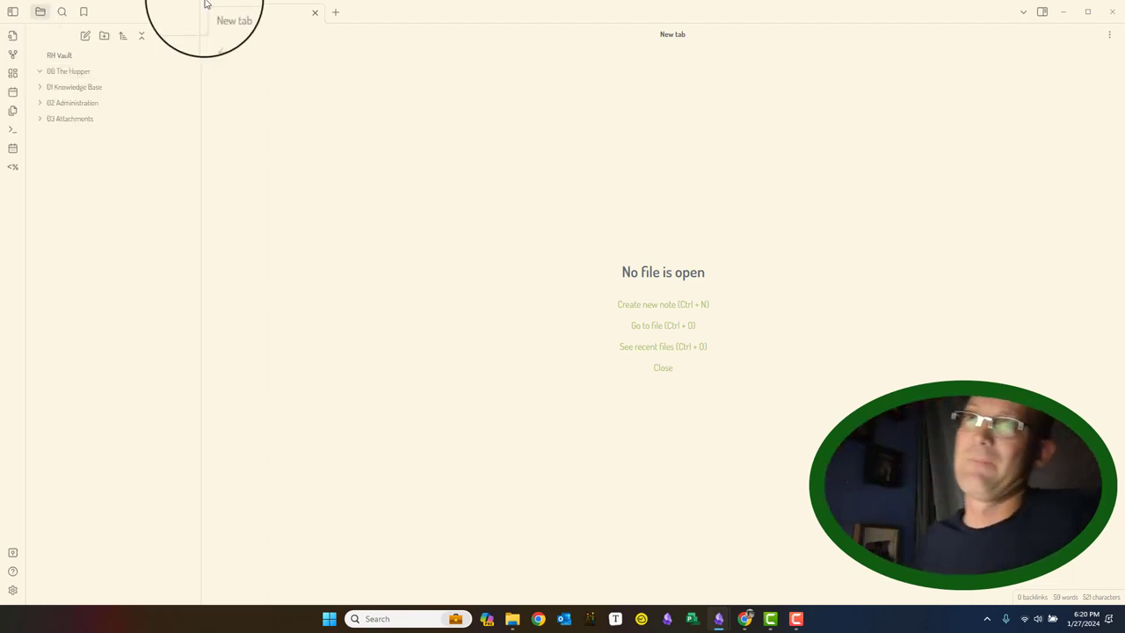
left_click(59, 105)
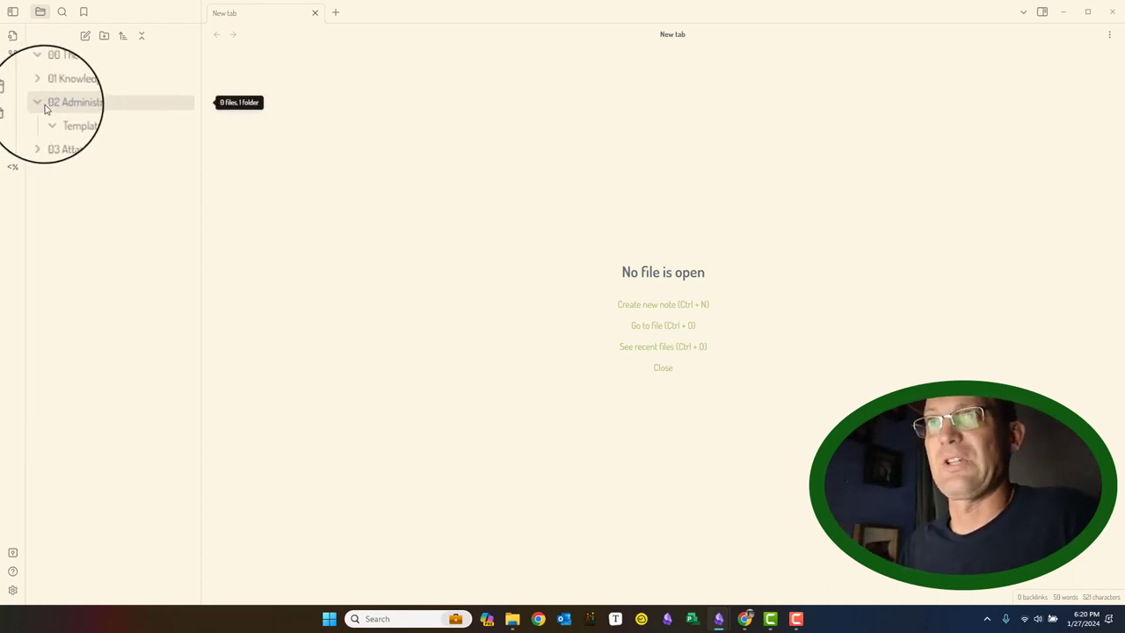
left_click(40, 106)
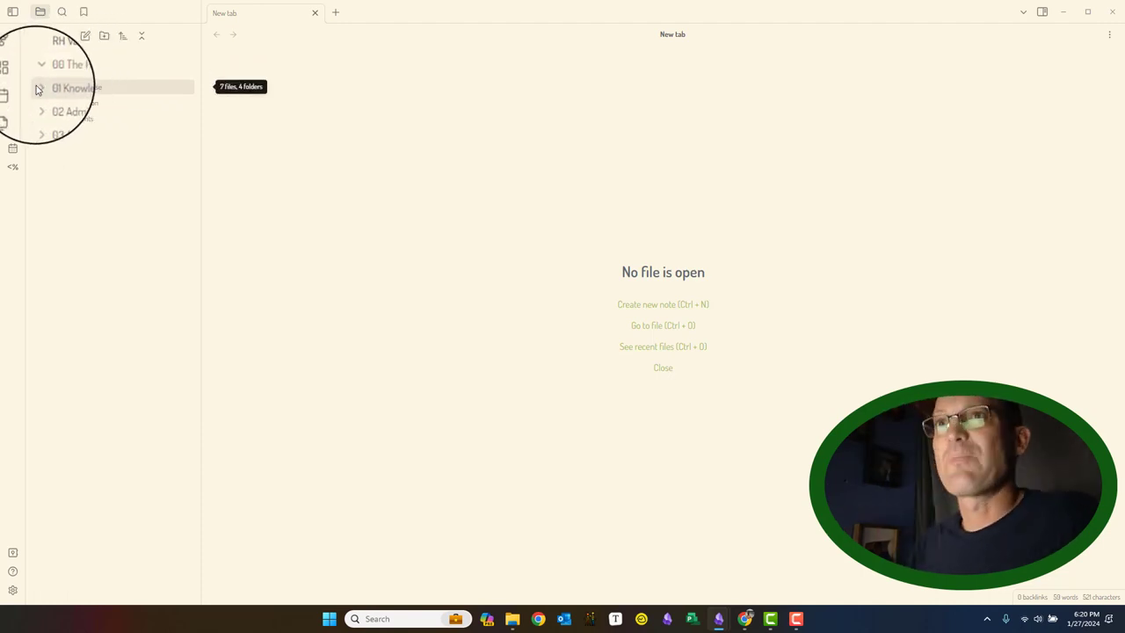
Step: Expand 01 Knowledge Base, Code Slinging and Equipment, and open the UAV LiDAR note
left_click(37, 88)
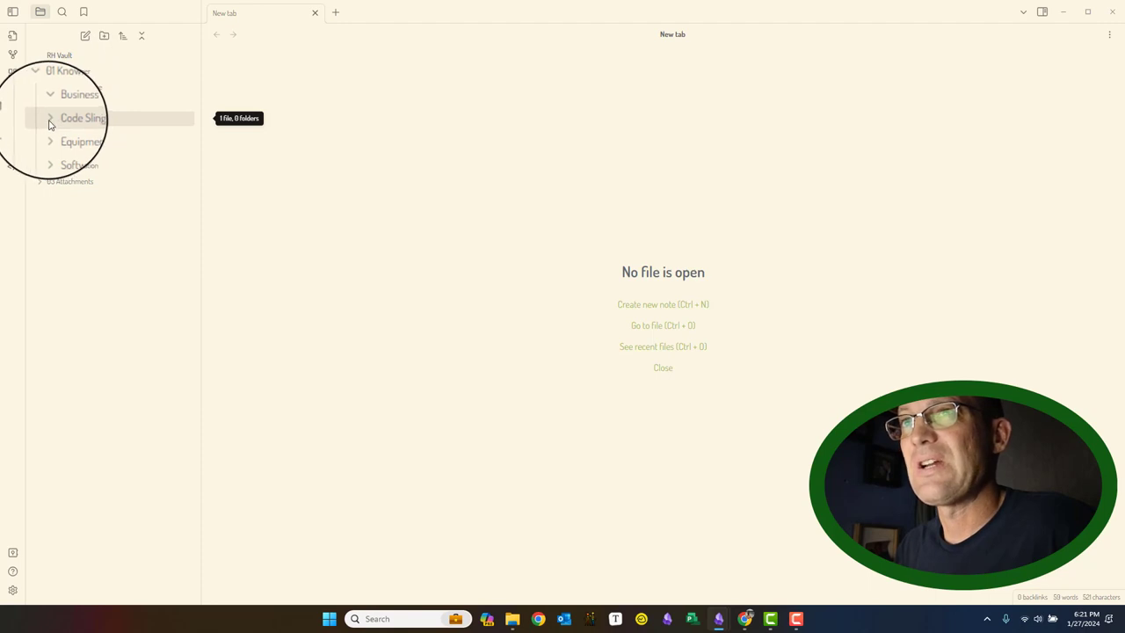
left_click(55, 120)
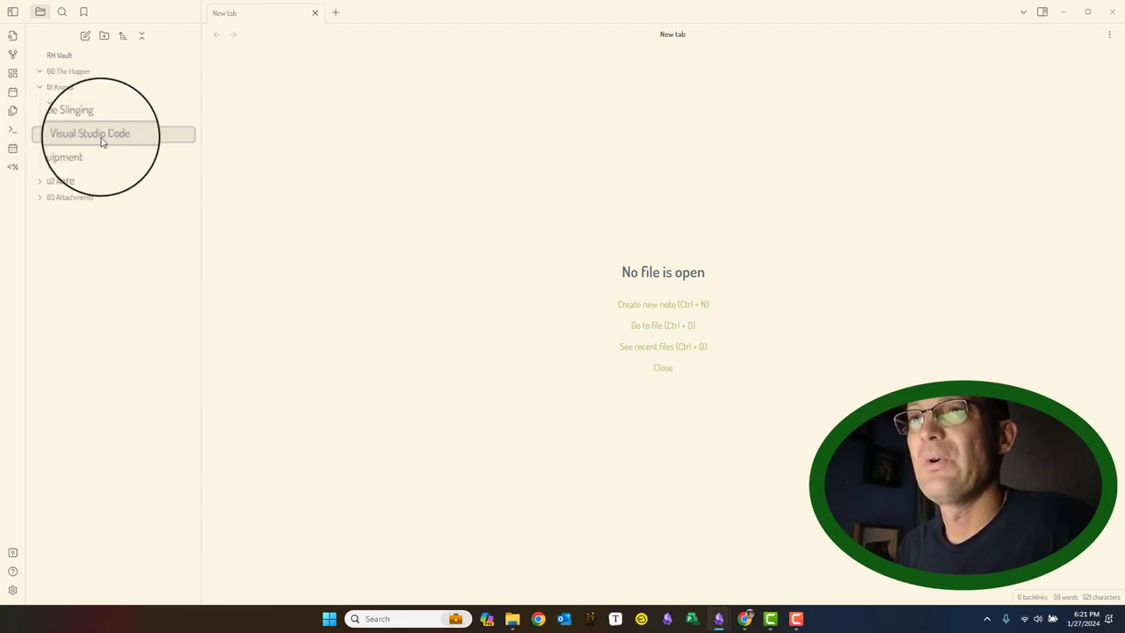
left_click(55, 153)
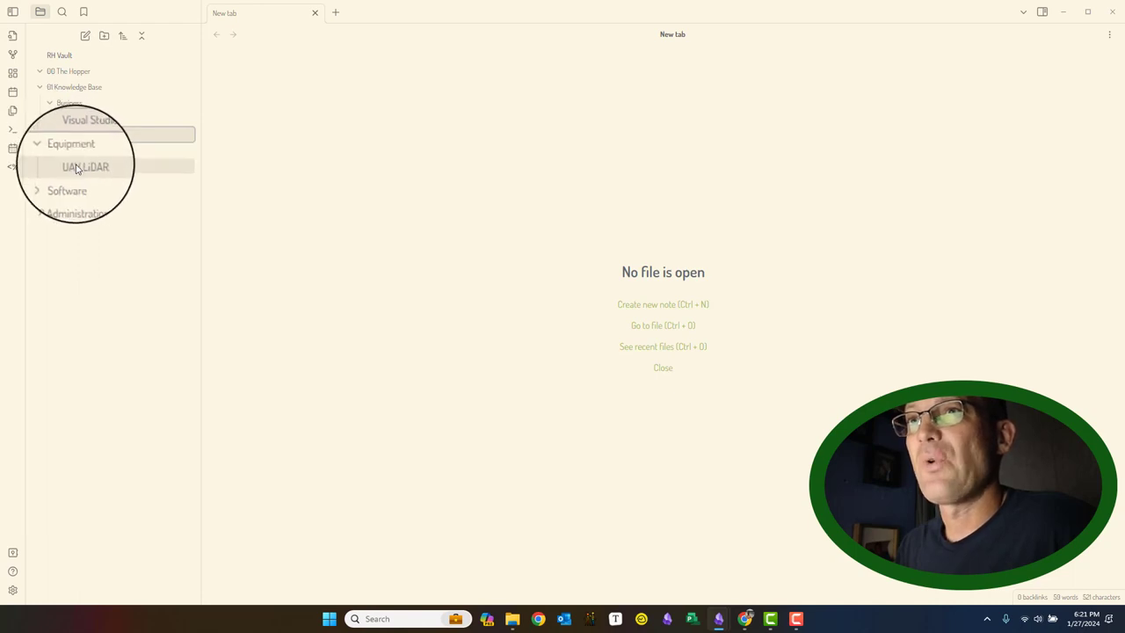
left_click(80, 166)
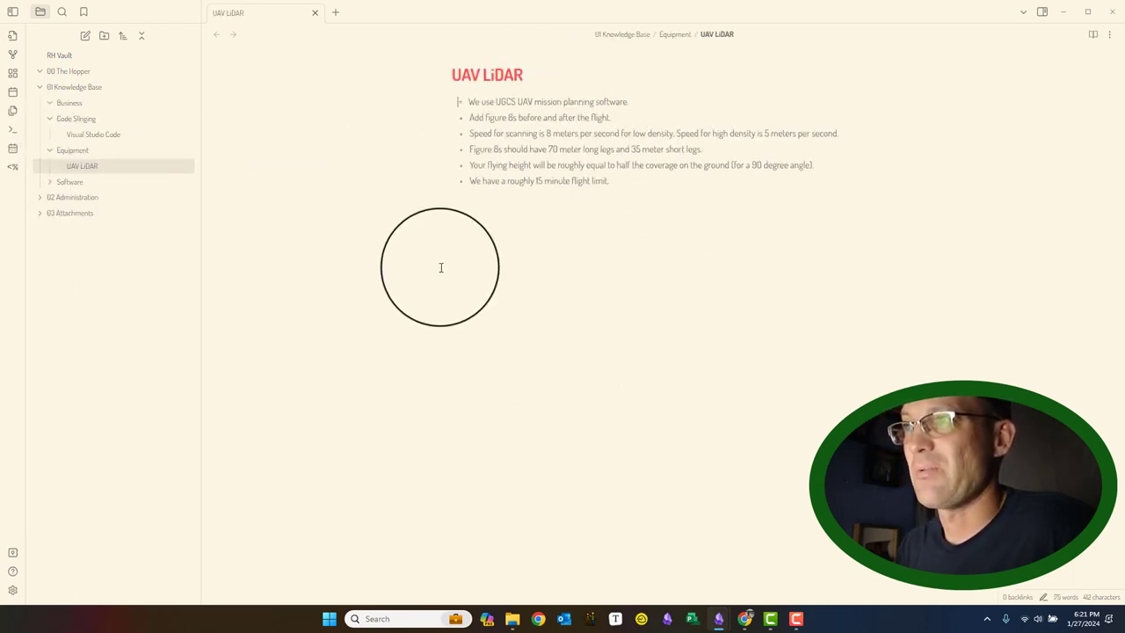
Step: Collapse Equipment, expand Software, and look through the BricsCAD, Carlson Survey and Inkscape notes
left_click(53, 151)
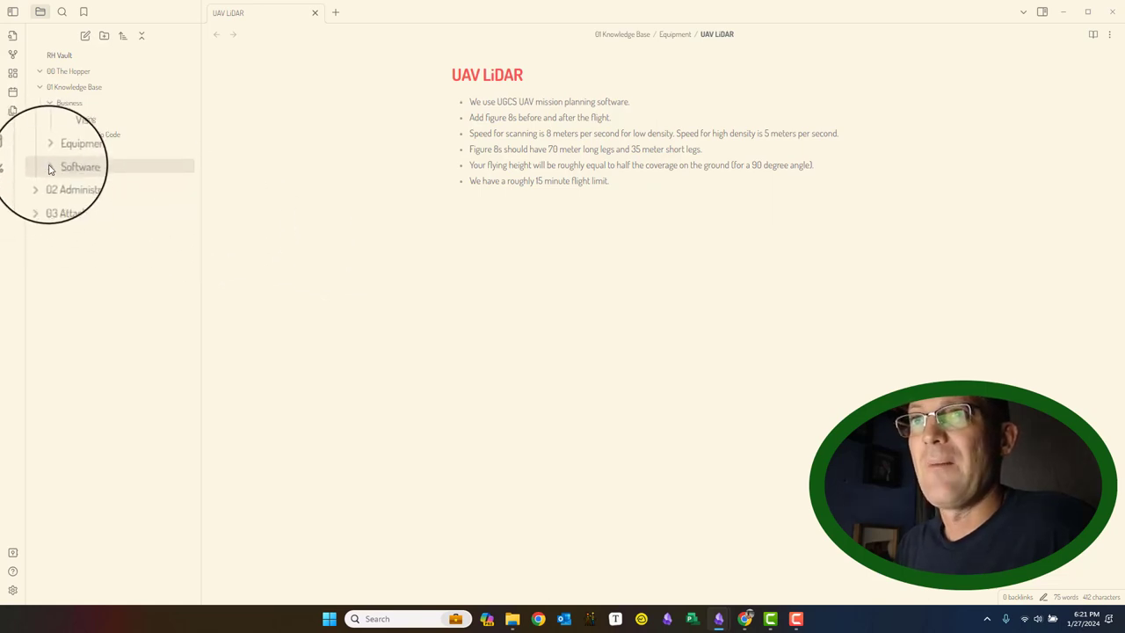
left_click(58, 165)
left_click(74, 185)
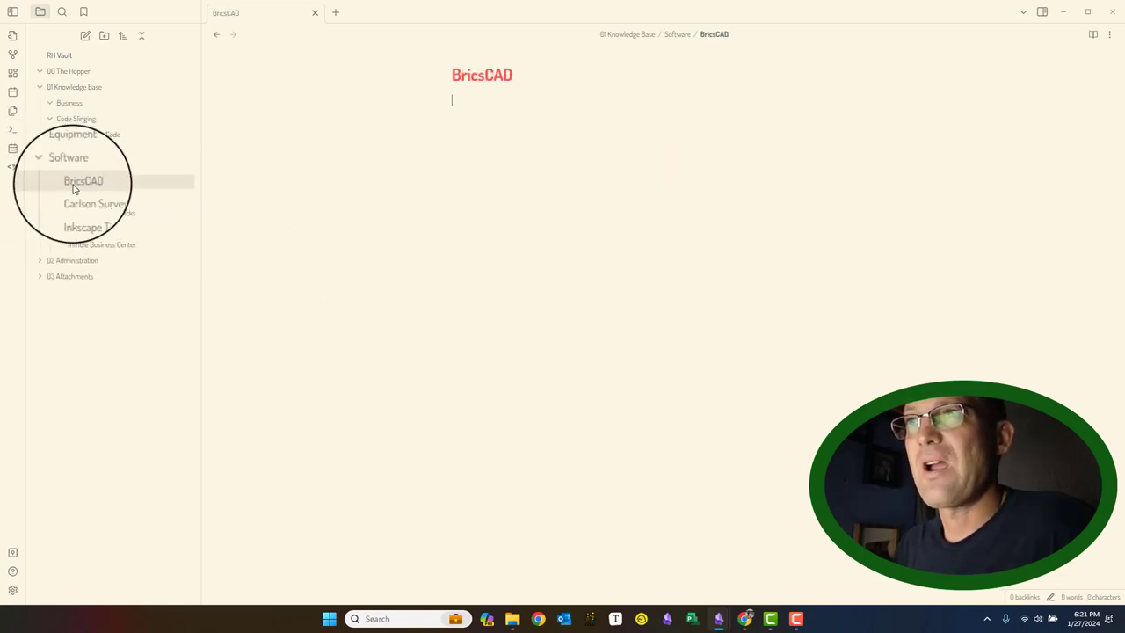
left_click(78, 200)
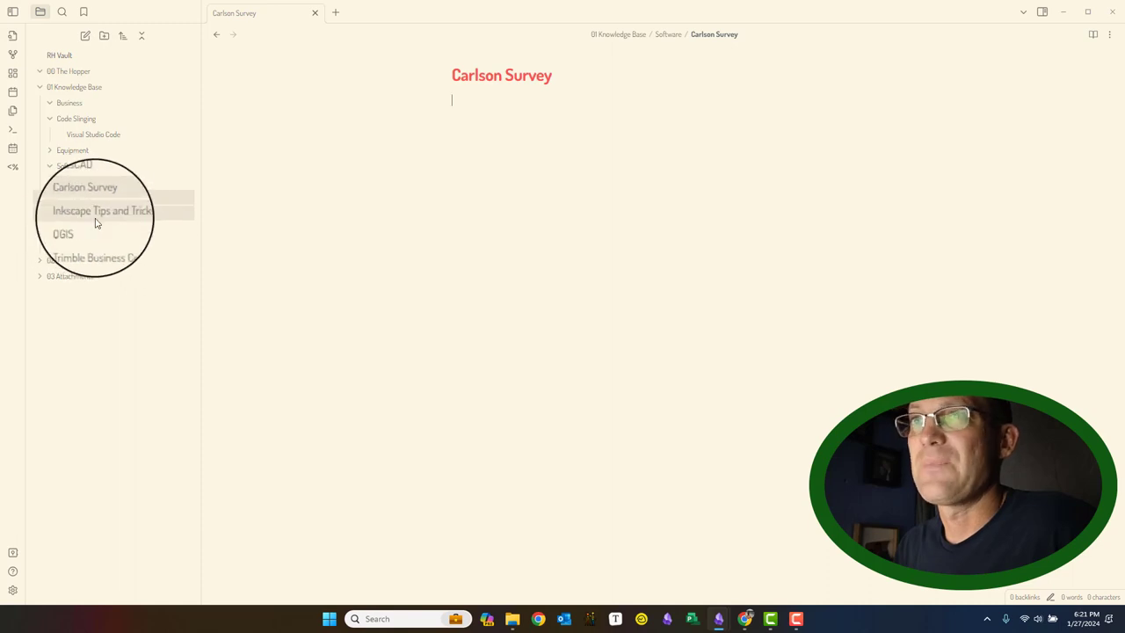
left_click(93, 219)
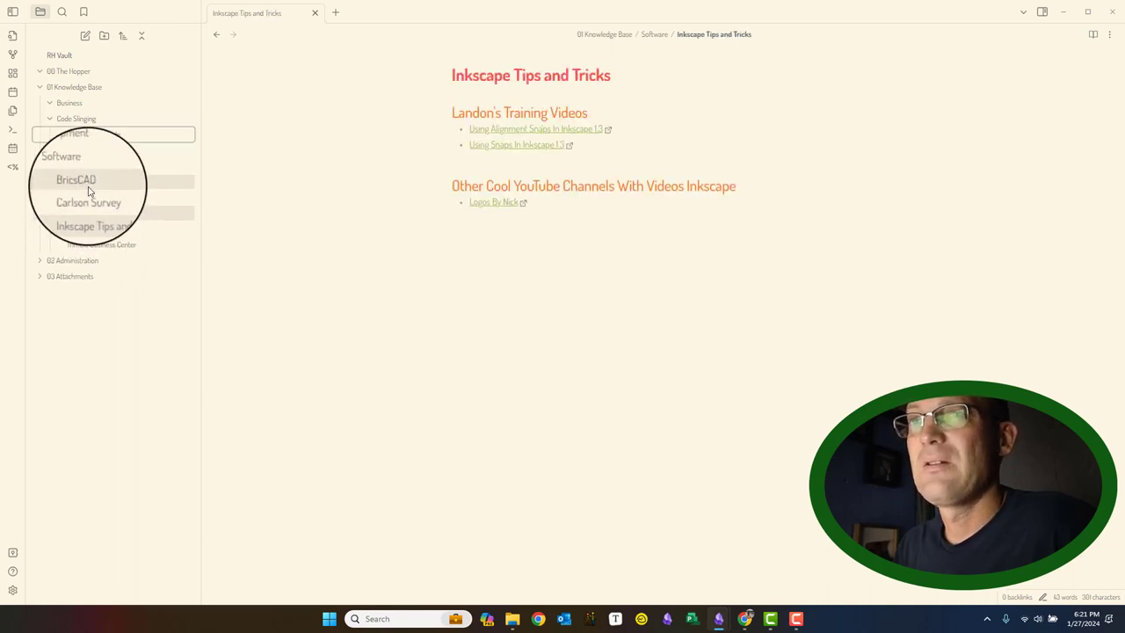
left_click(88, 187)
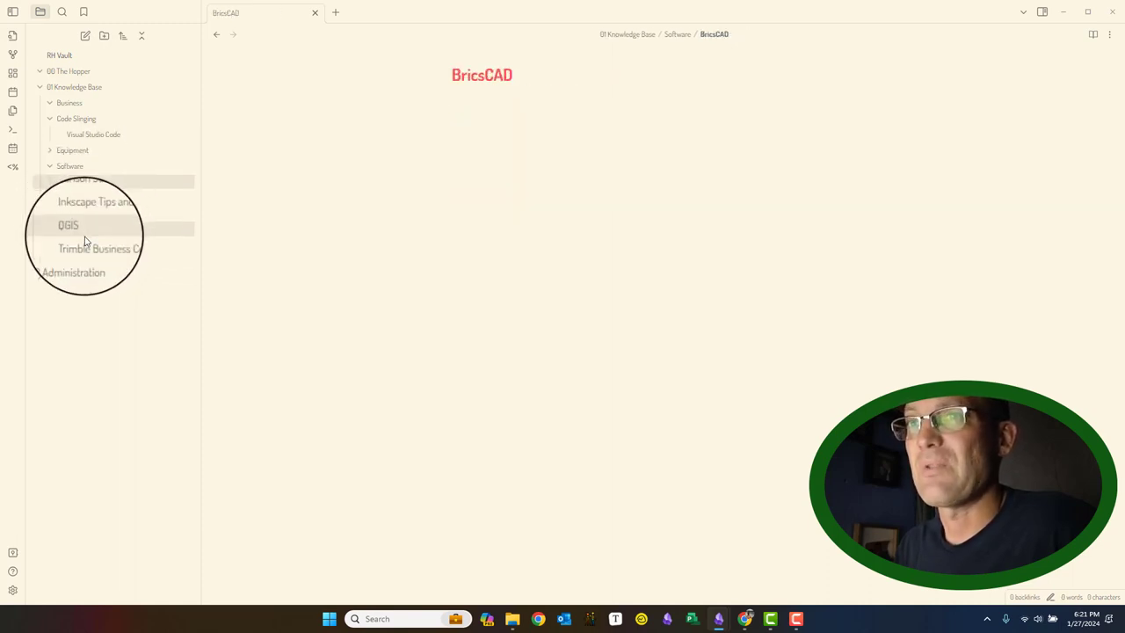
Step: Shorten the 'Inkscape Tips and Tricks' note title to just 'Inkscape'
left_click(87, 217)
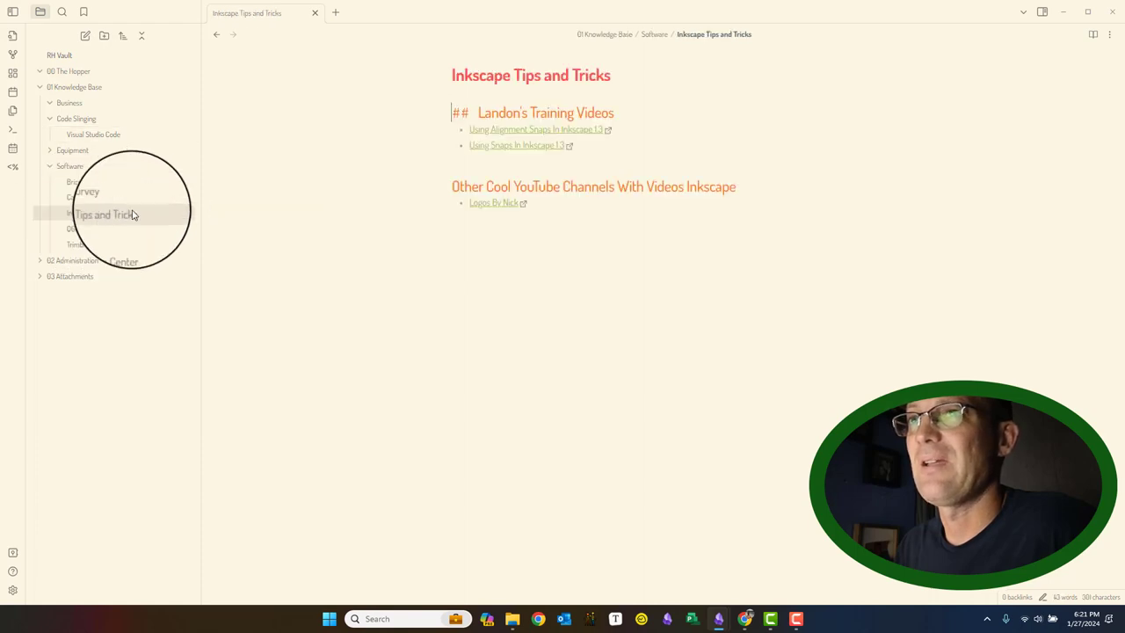
left_click_drag(513, 77, 692, 78)
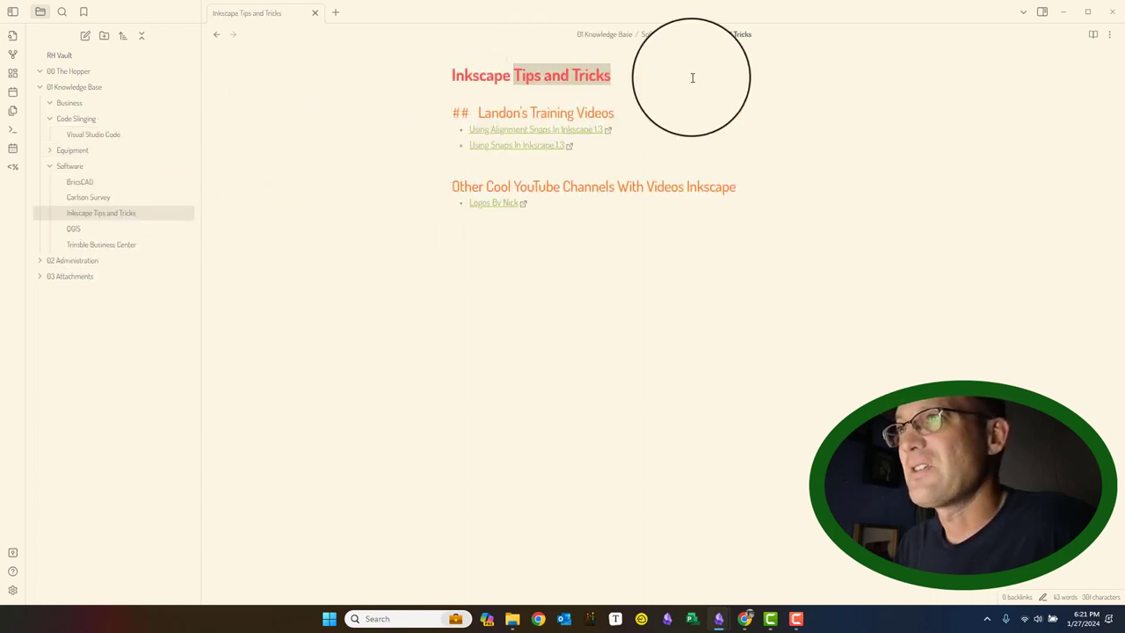
key("BackSpace")
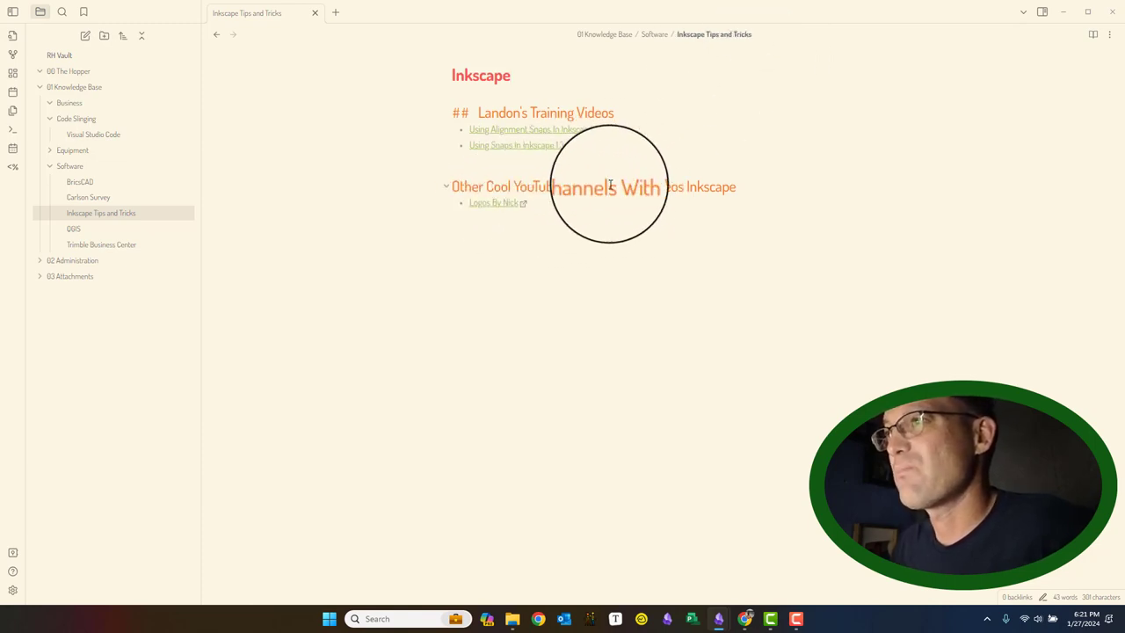
key("Return")
Step: Browse the QGIS, Trimble Business Center, BricsCAD and Carlson Survey notes
left_click(90, 231)
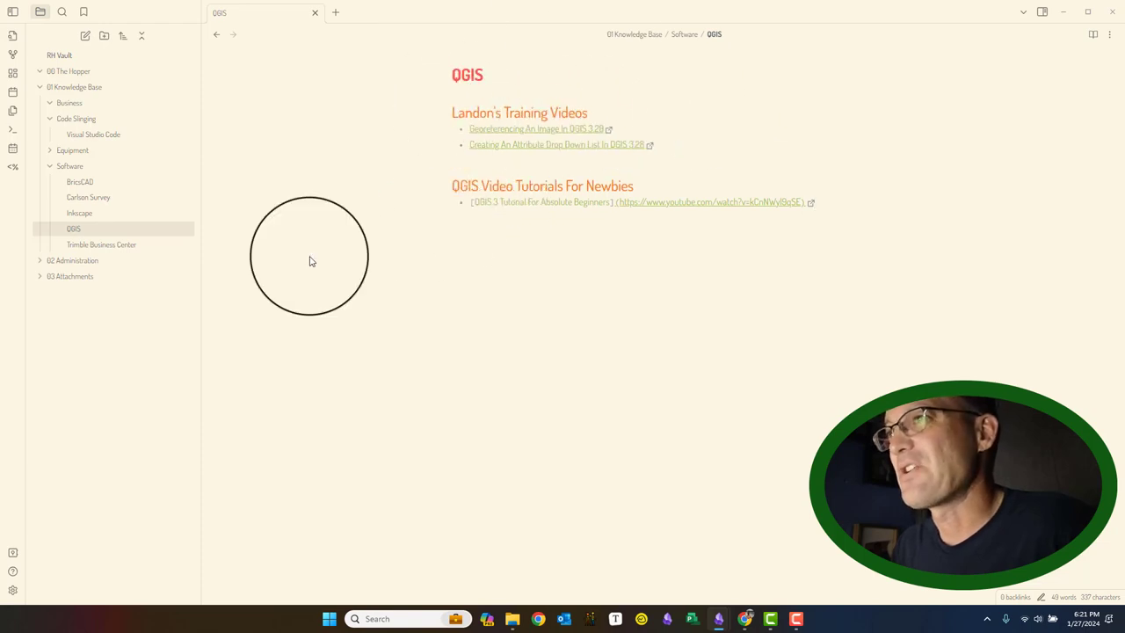
left_click(120, 246)
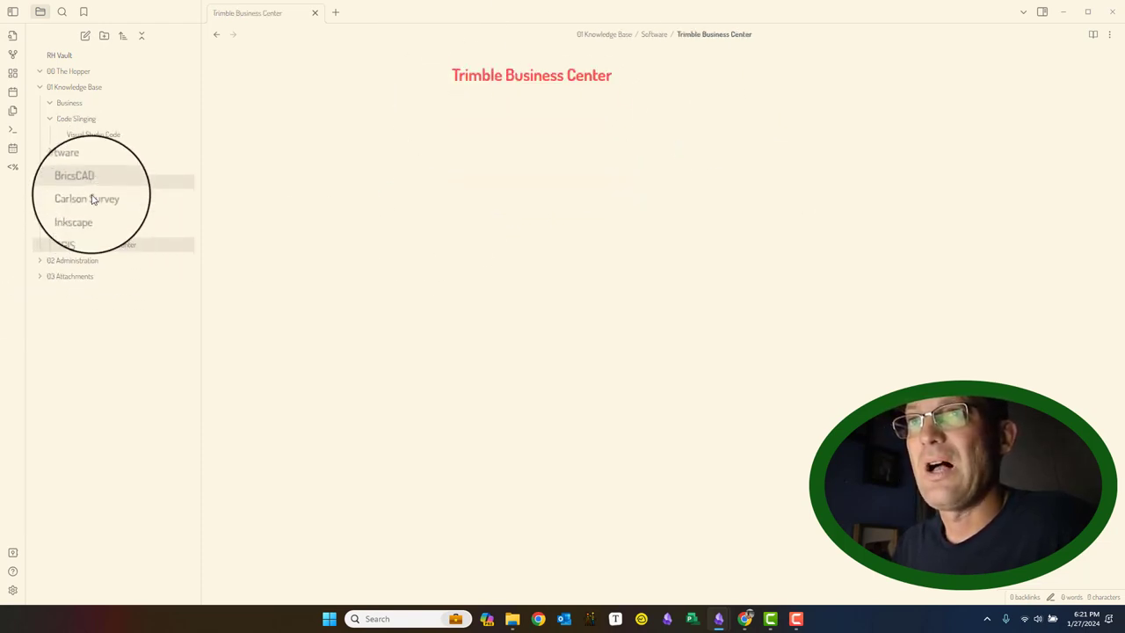
left_click(93, 182)
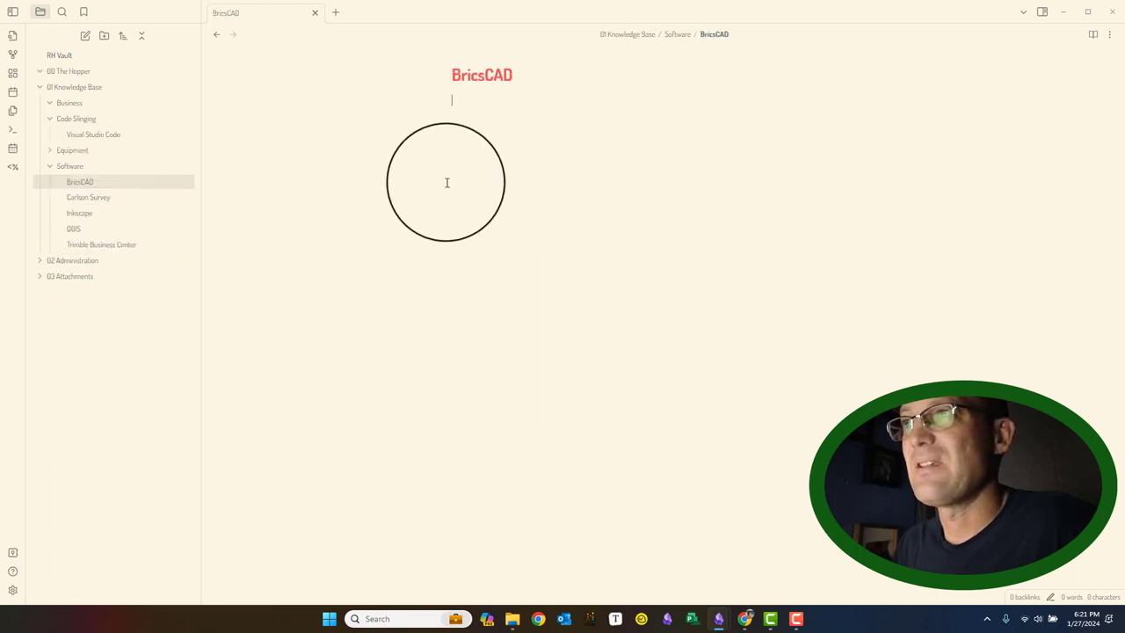
left_click(86, 199)
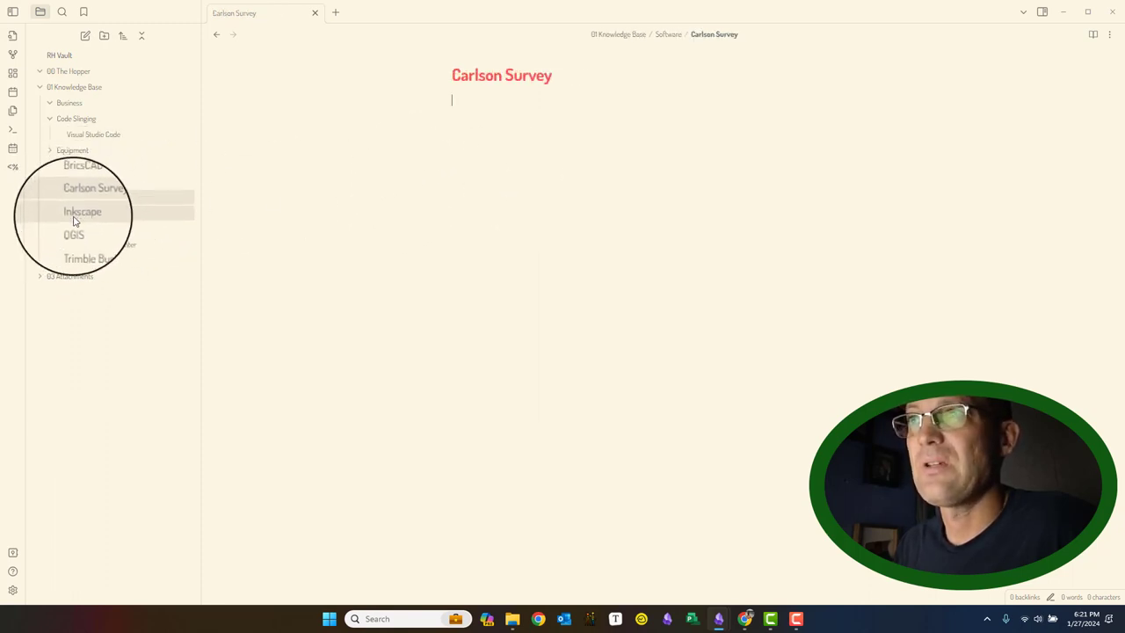
Step: Add a '## Software Licensing' heading at the top of the BricsCAD note
left_click(83, 183)
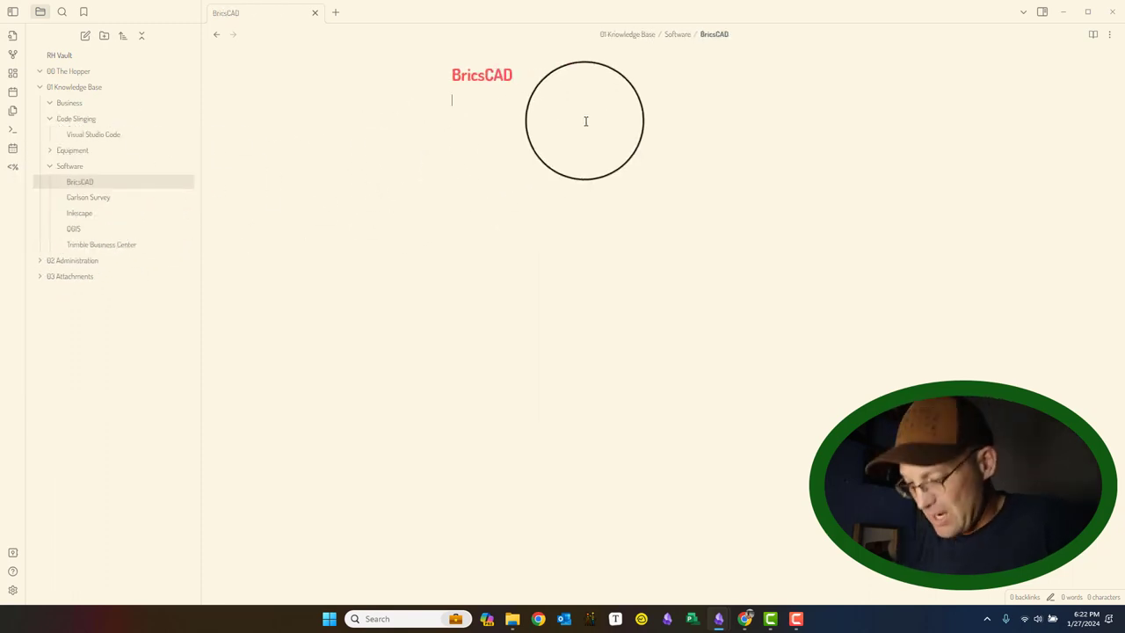
left_click(586, 121)
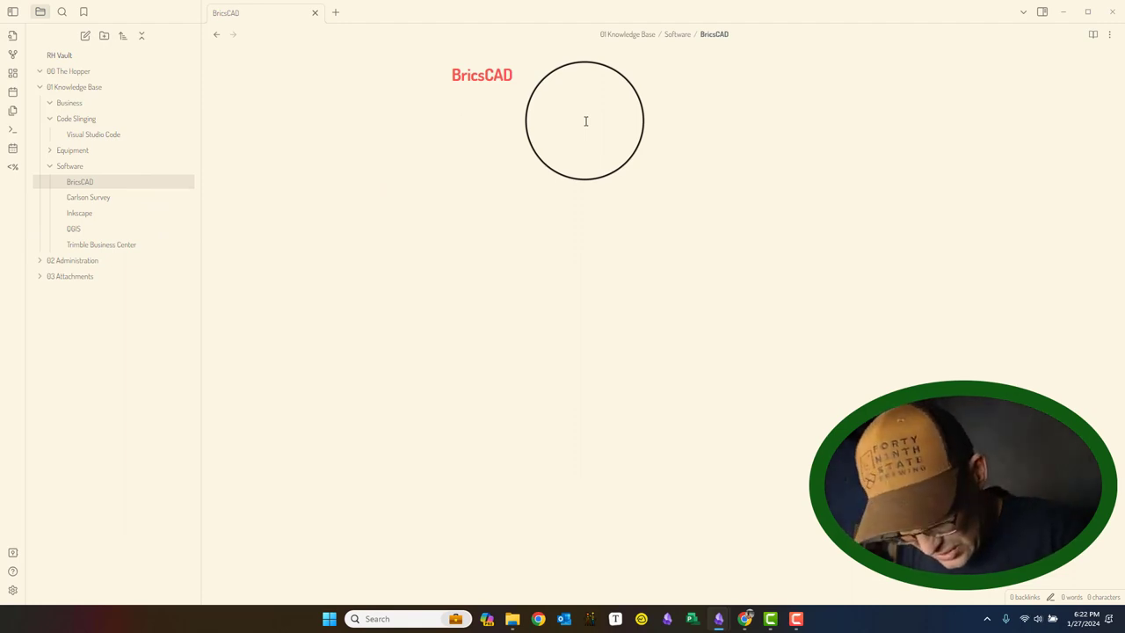
type("## IIE")
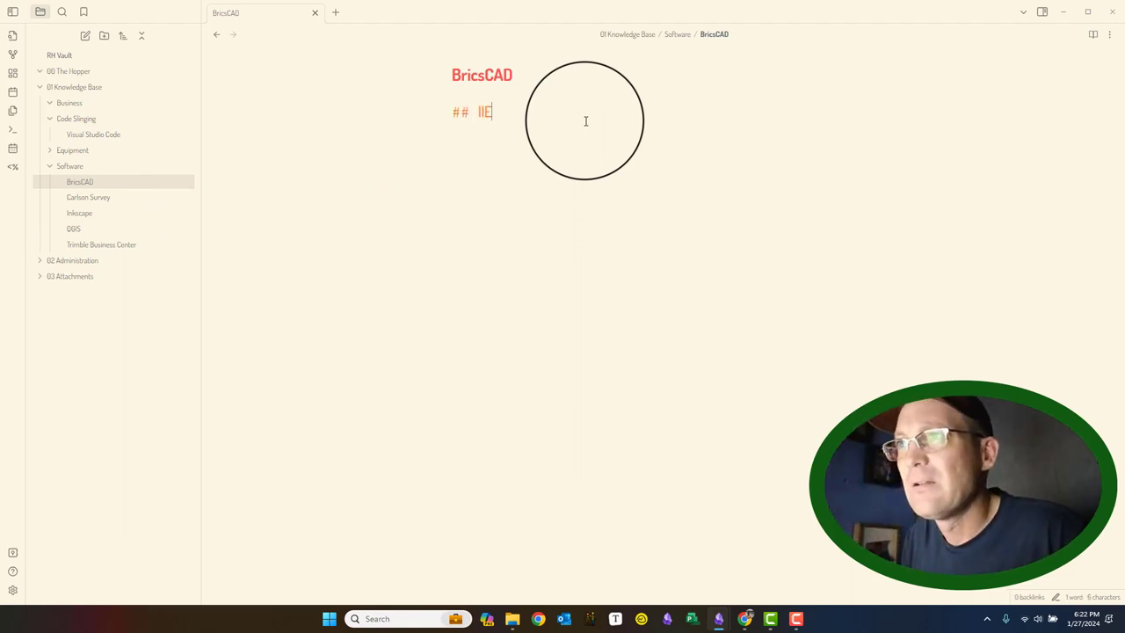
type("SO")
key("BackSpace")
key("BackSpace")
key("Caps_Lock")
type("Soft")
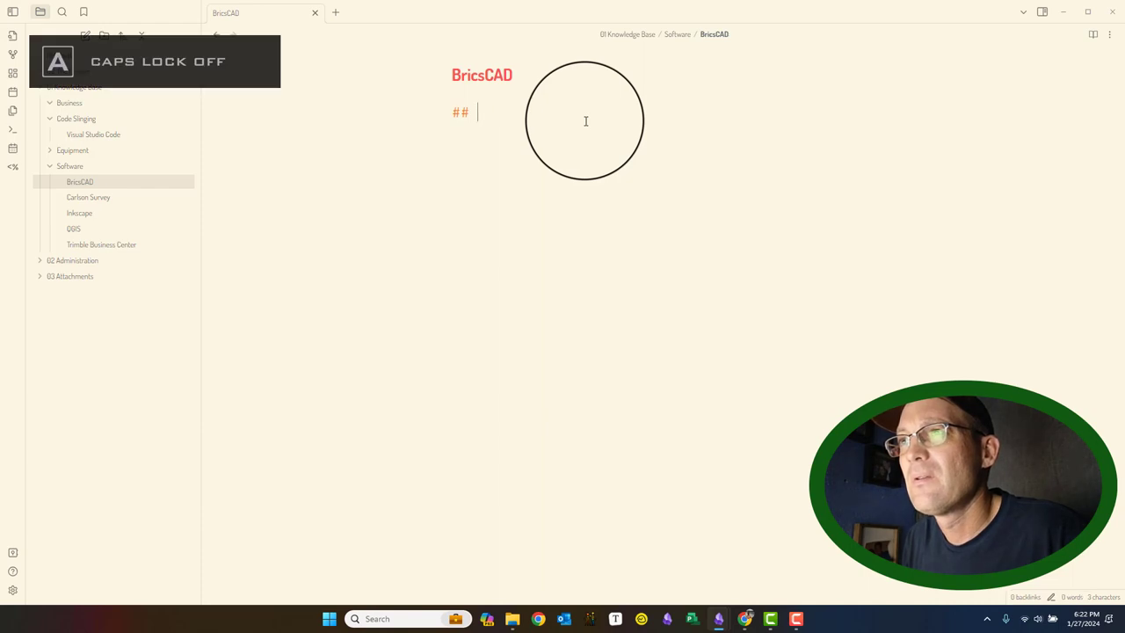
type("ware Lice")
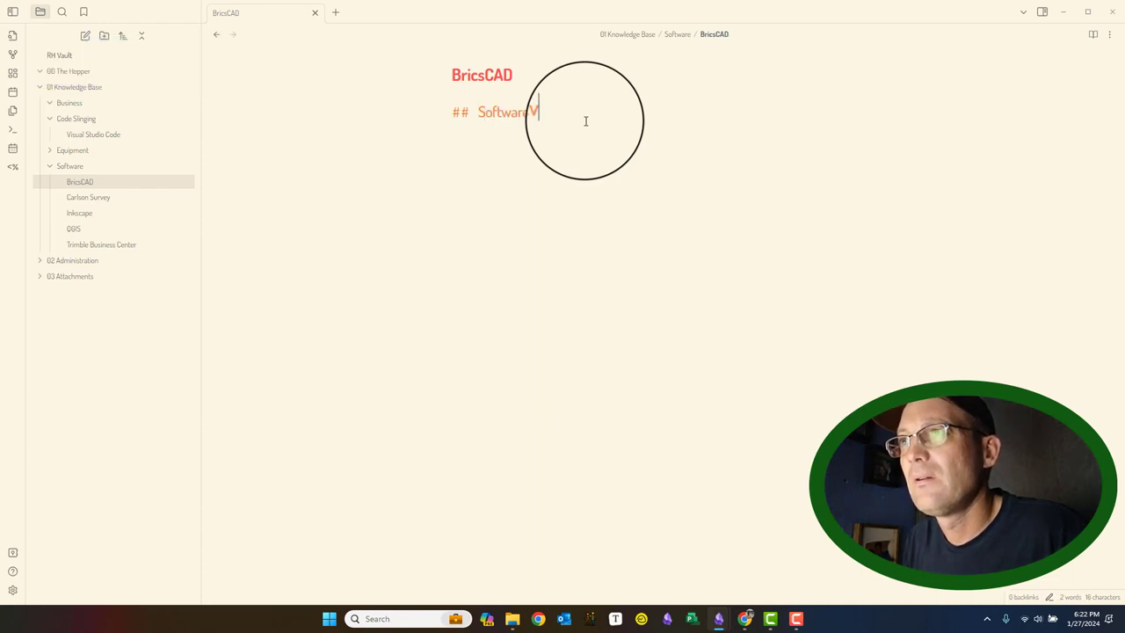
type("nsing")
key("Return")
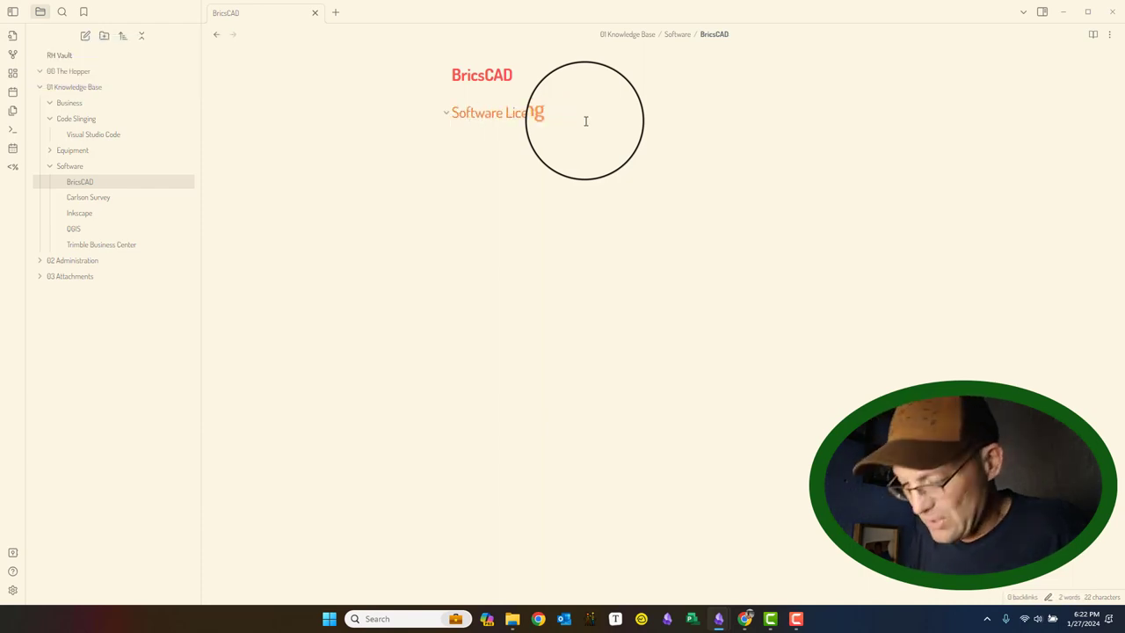
Step: Add a bullet naming the colleague to see for BricsCAD licensing help
type("- ")
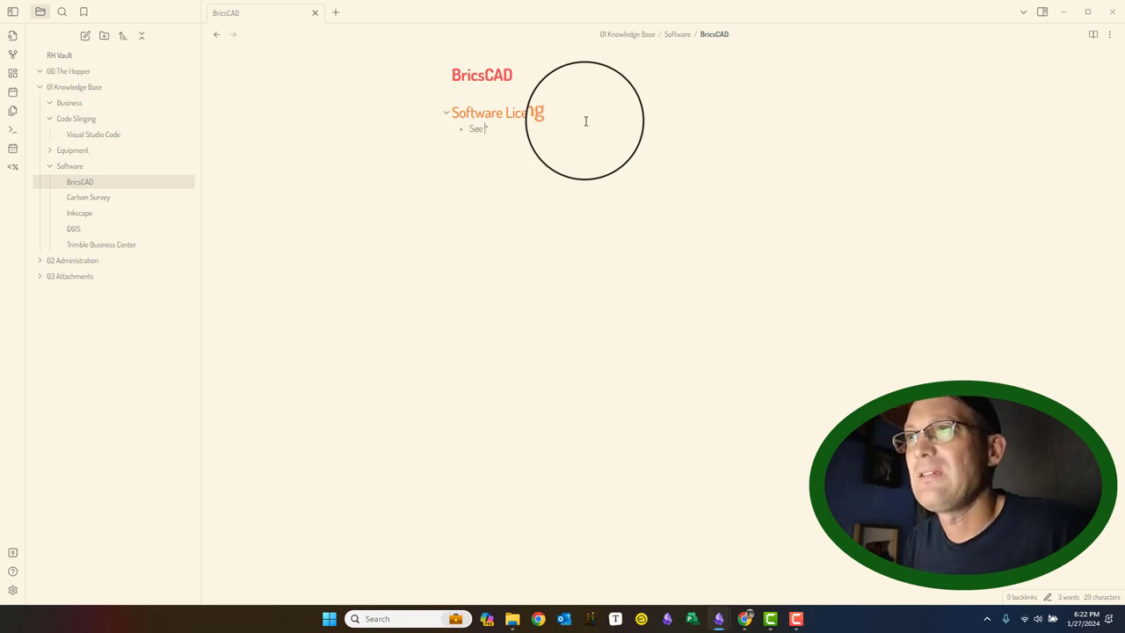
type("See Elaina for ")
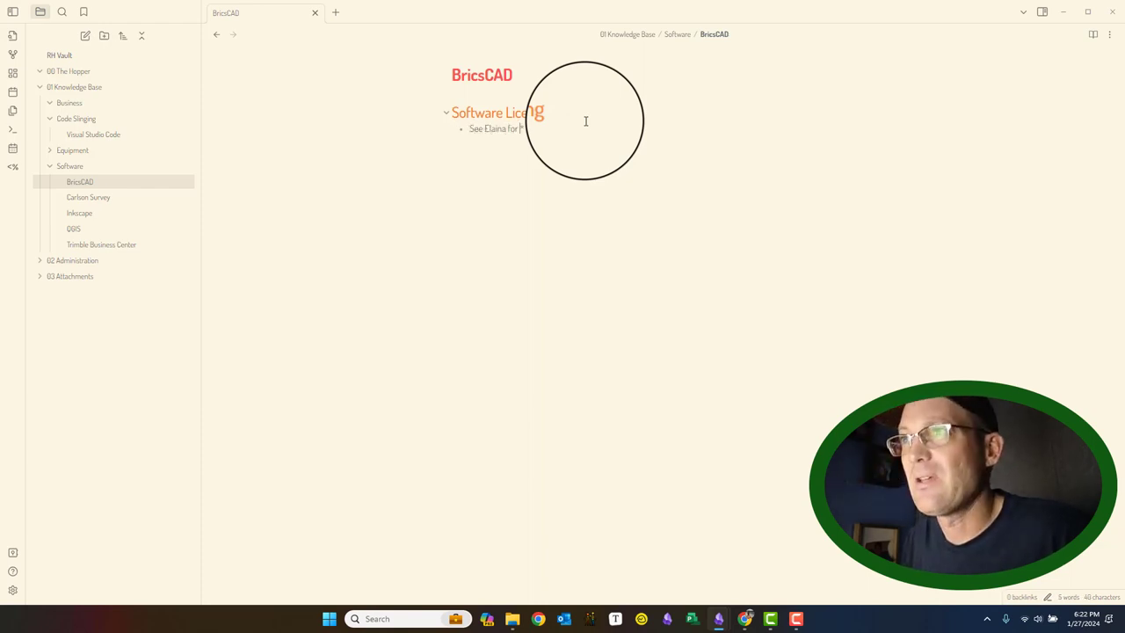
type("help with Bric")
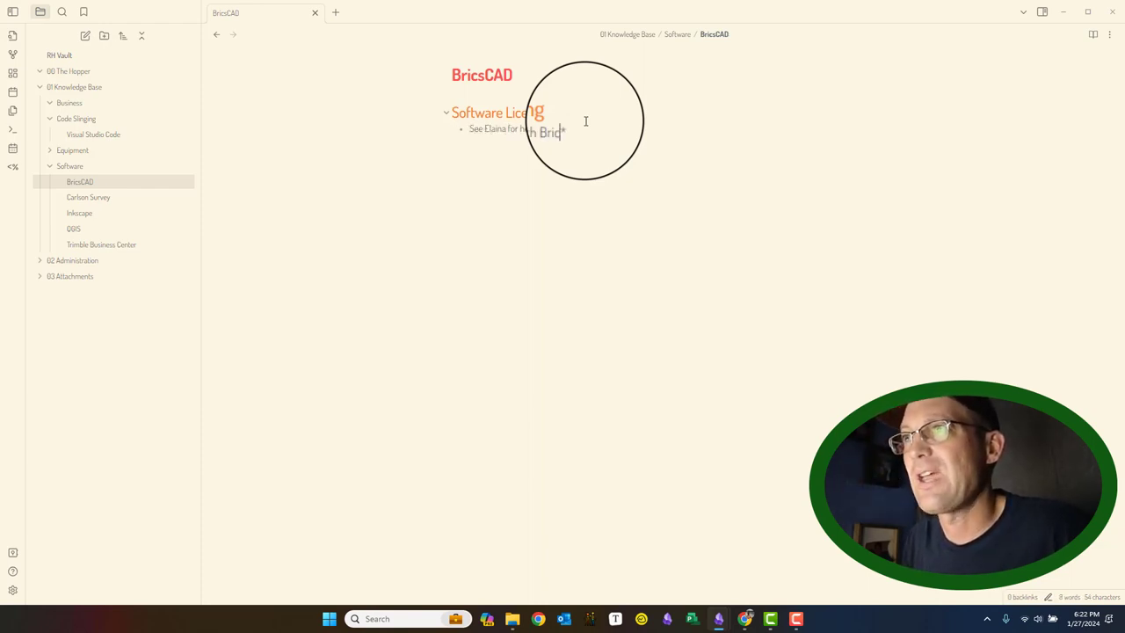
type("sCAD licensing")
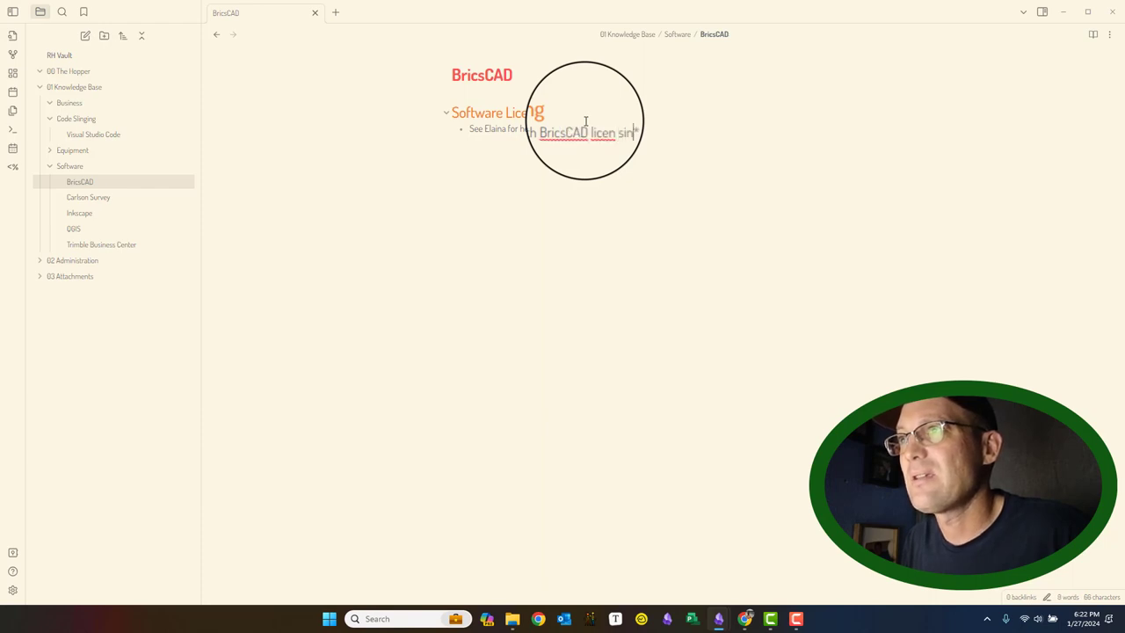
key("BackSpace")
key("BackSpace")
key("BackSpace")
type("sin")
key("BackSpace")
key("BackSpace")
key("BackSpace")
type("sing")
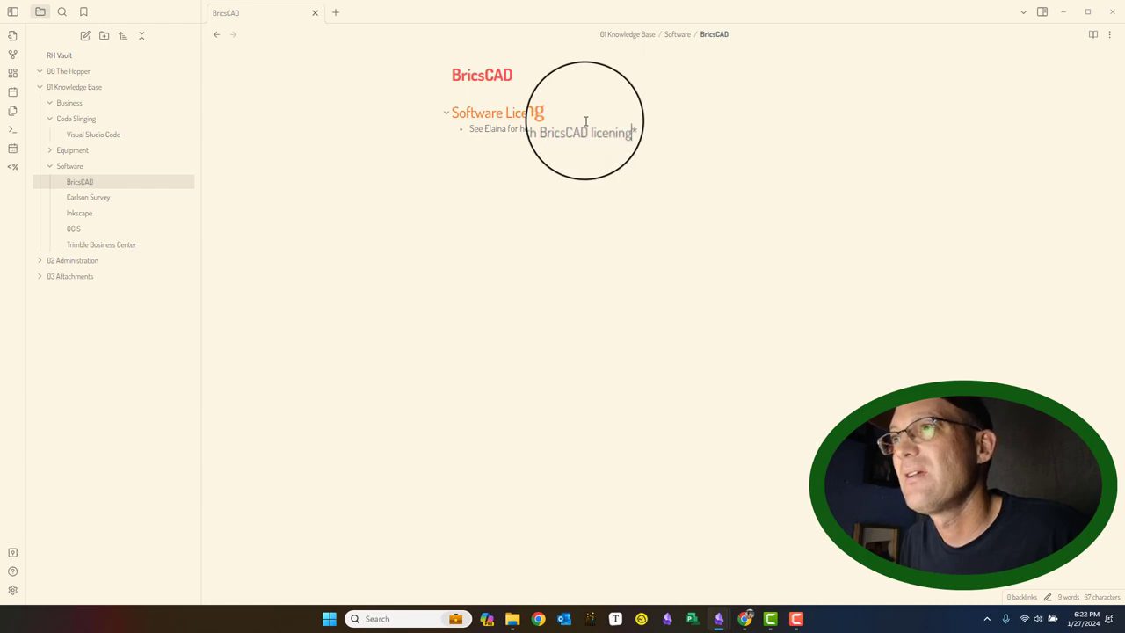
key("BackSpace")
key("BackSpace")
key("BackSpace")
type("sing.")
Step: Add a bullet stating the team's current BricsCAD version is V24, then end the list
key("Return")
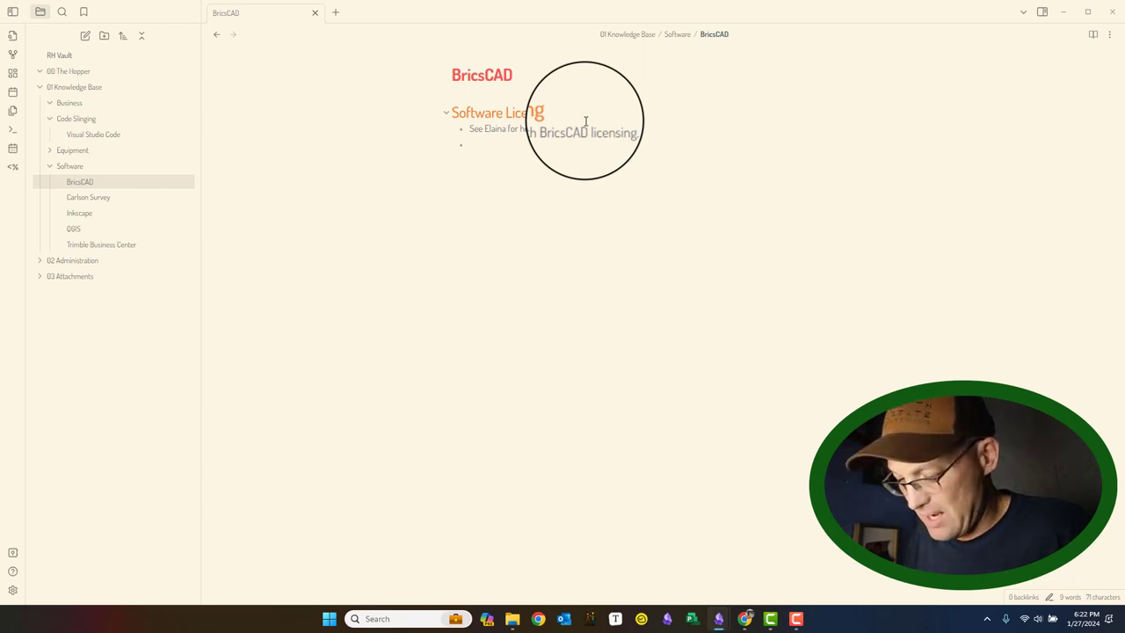
type("OUr cur")
key("BackSpace")
key("BackSpace")
key("BackSpace")
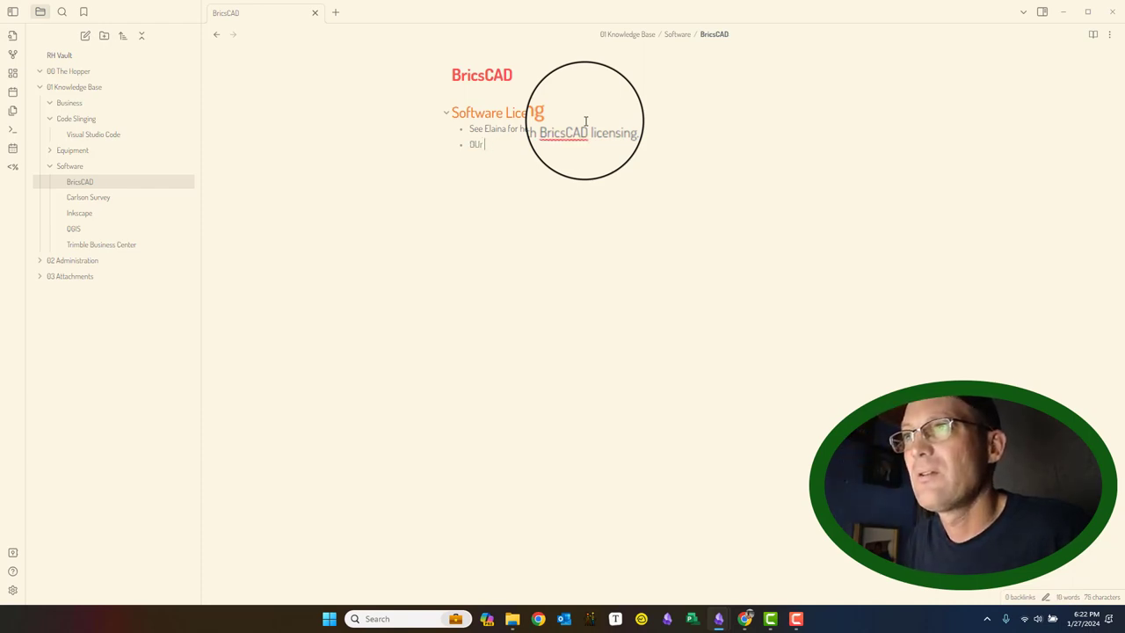
type("current Ver")
key("BackSpace")
type("vercs")
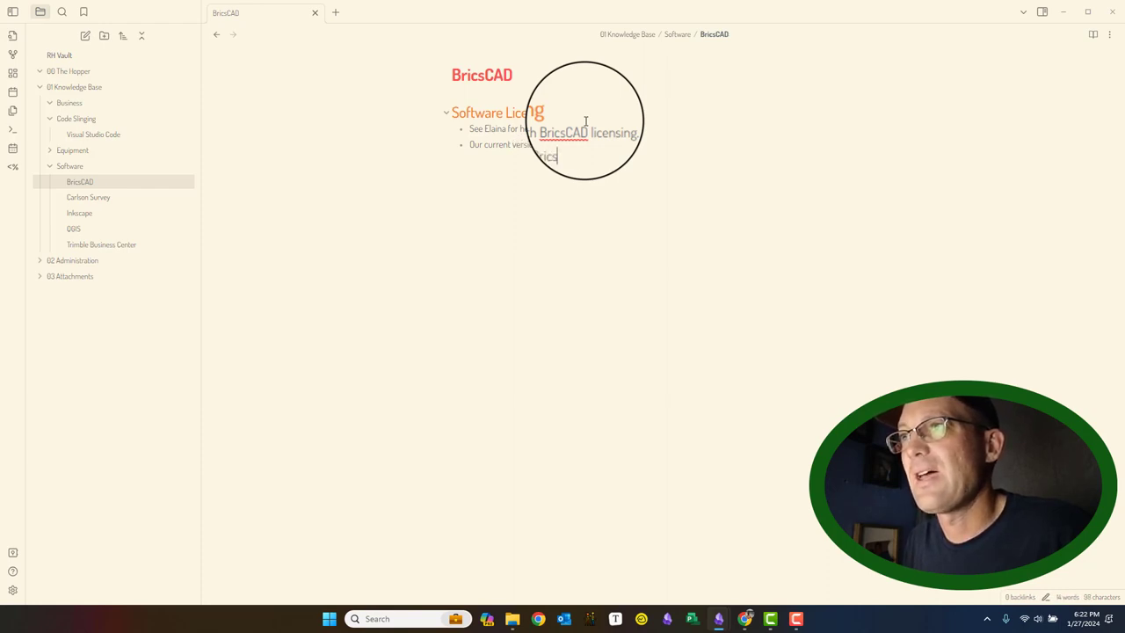
type("CAD is ")
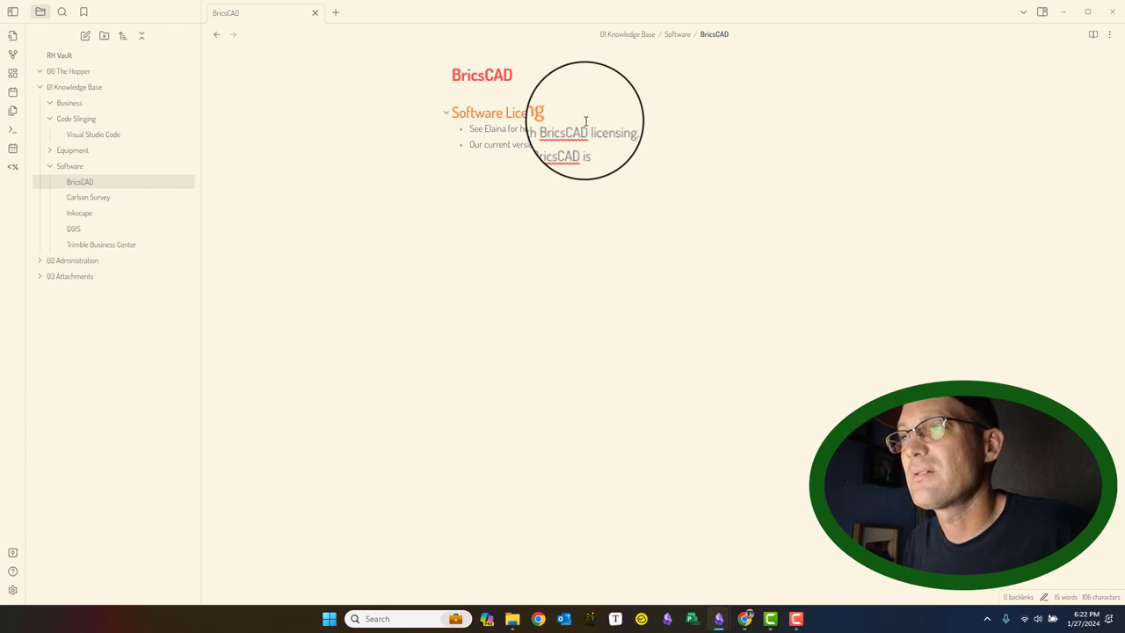
type("Vers")
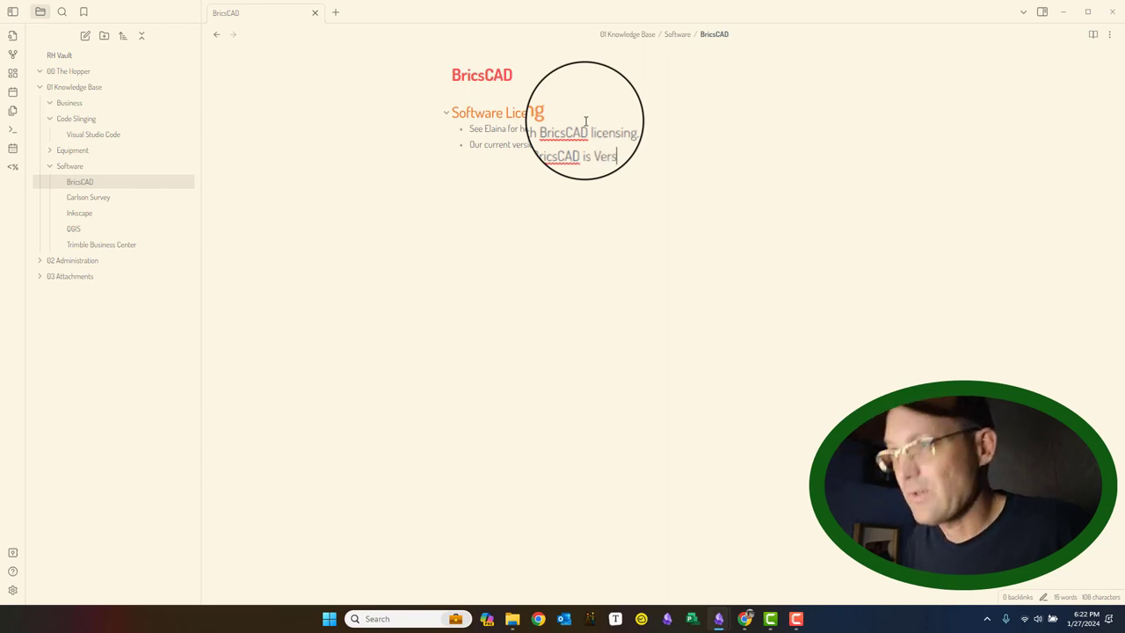
type("ion V24")
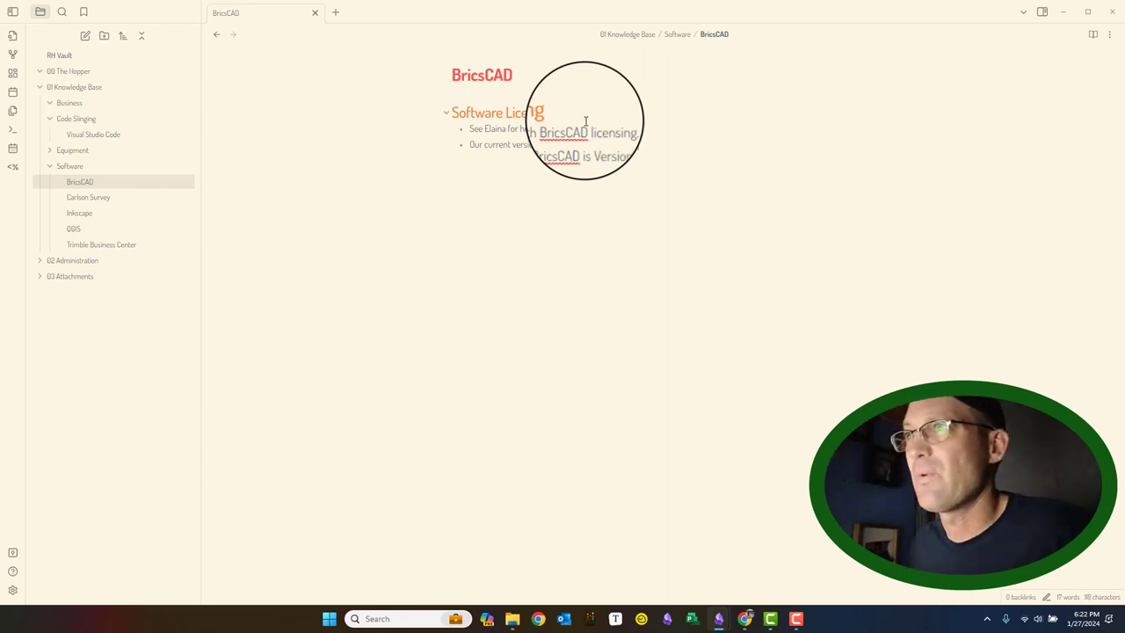
key("Return")
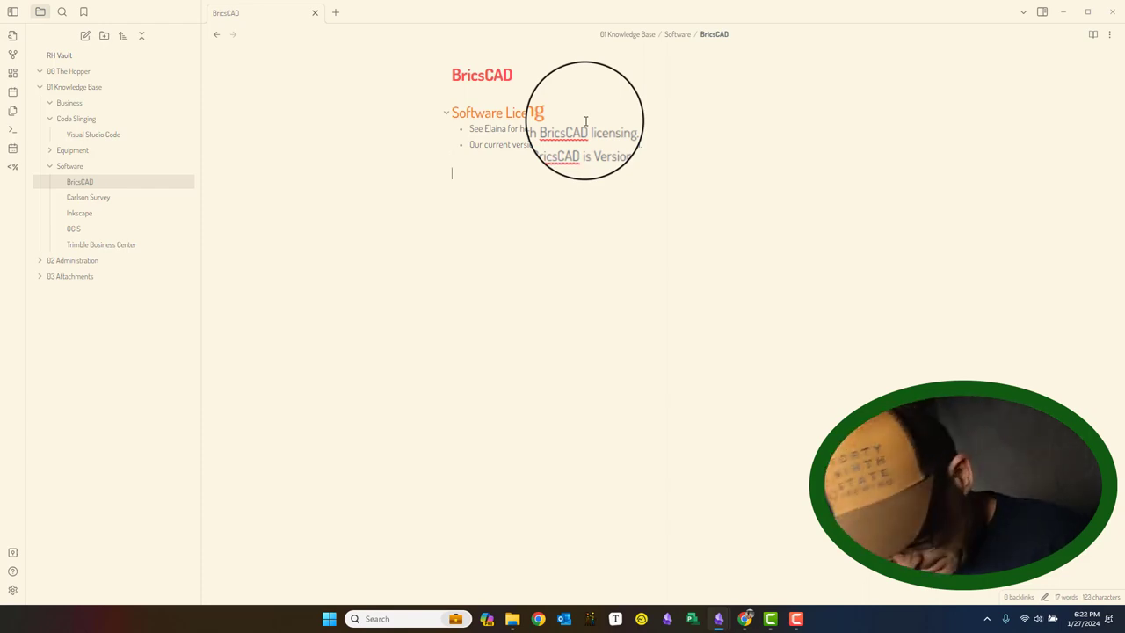
Step: Type a '## Learning Resources' heading and a bullet with link text '[The Office BricsCAD Channel]'
type("## Learning Resources")
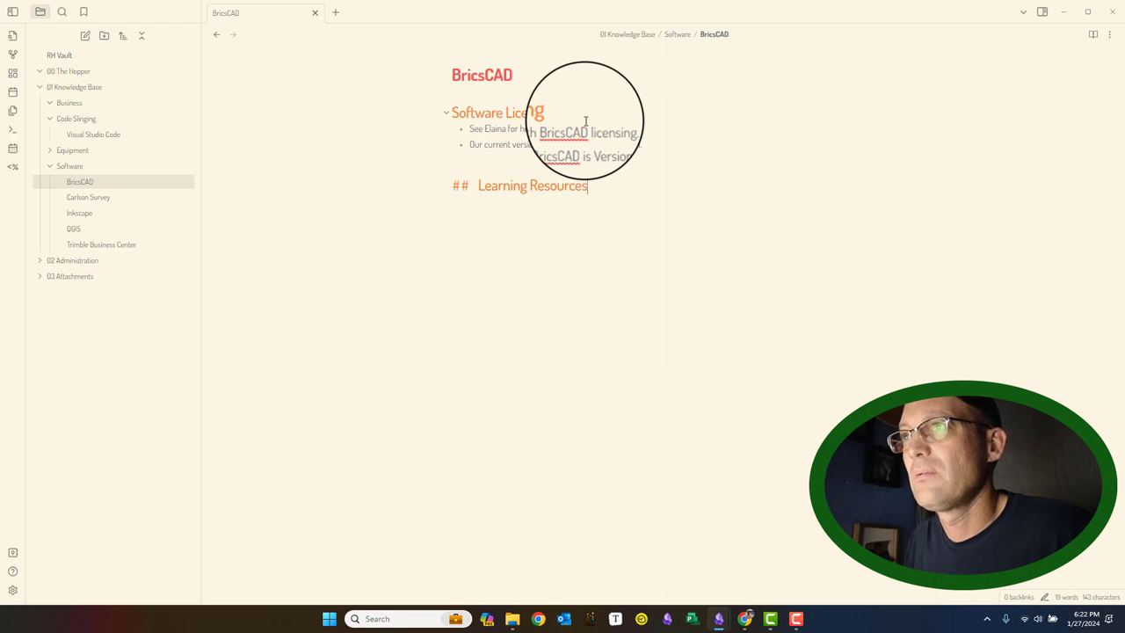
key("Return")
type("- [")
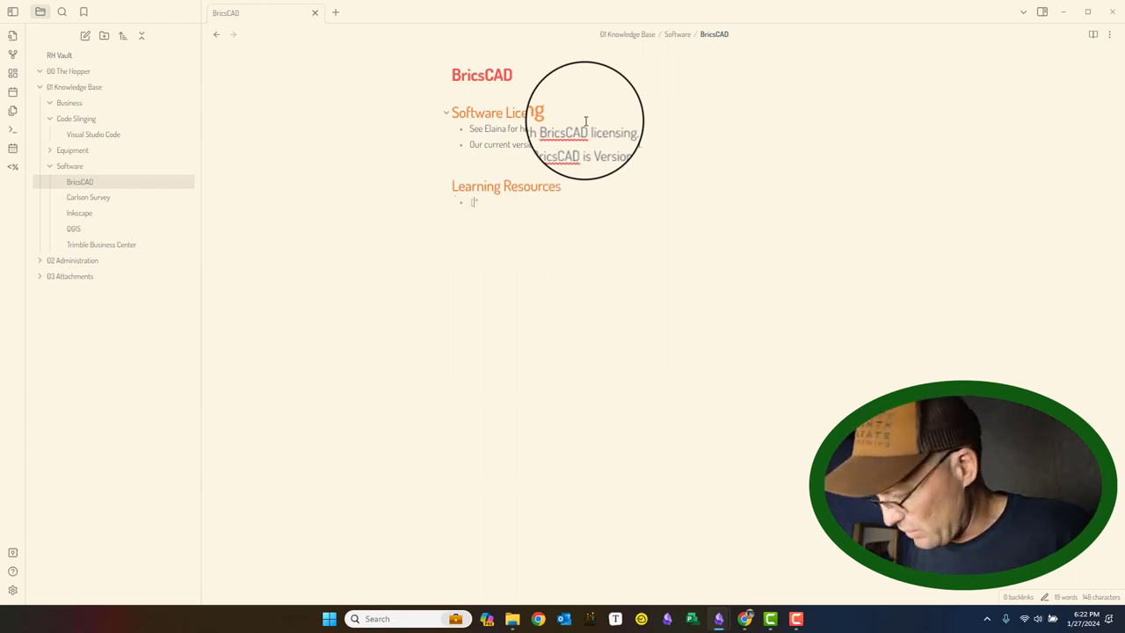
type("The Office Bric")
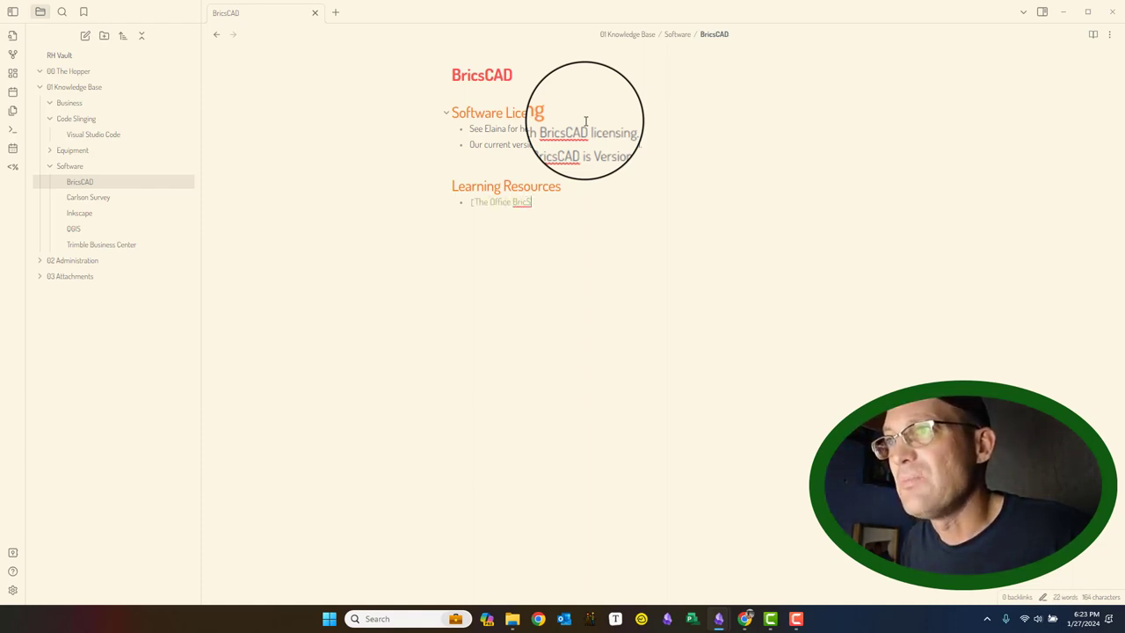
type("sCAD Ch")
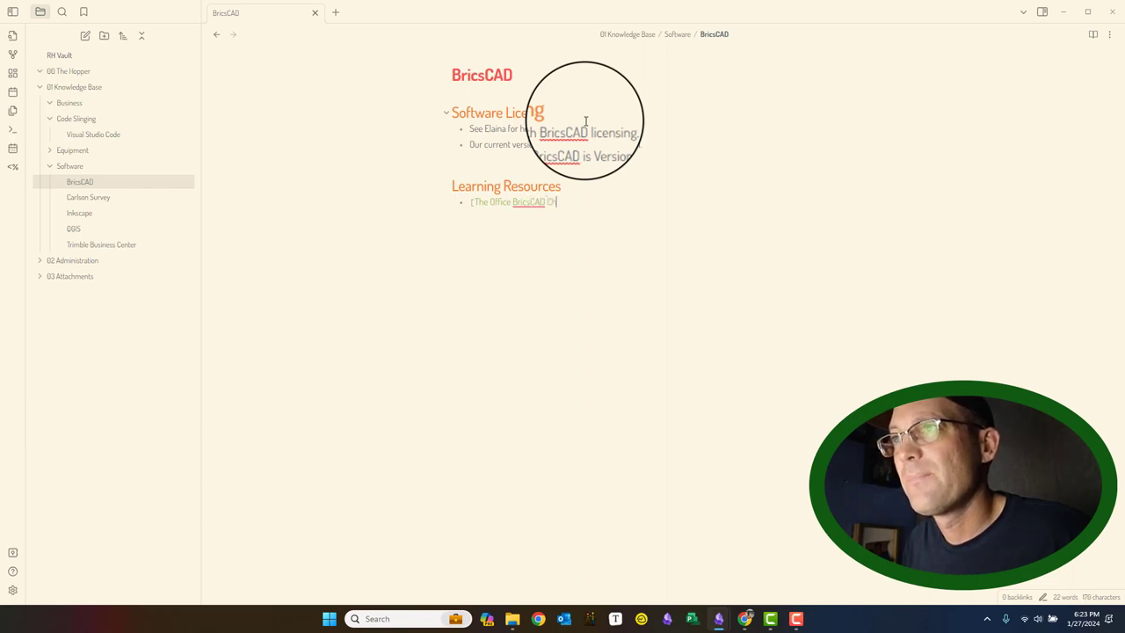
type("annel](")
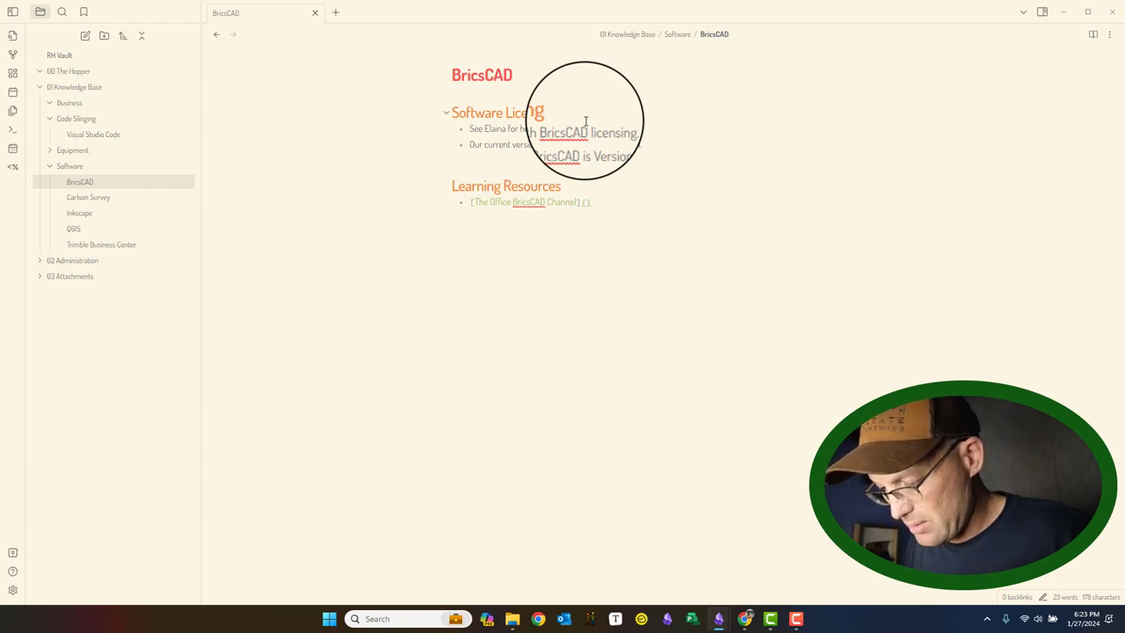
Step: Close the empty note accidentally created from the link and return to the BricsCAD note
key("Return")
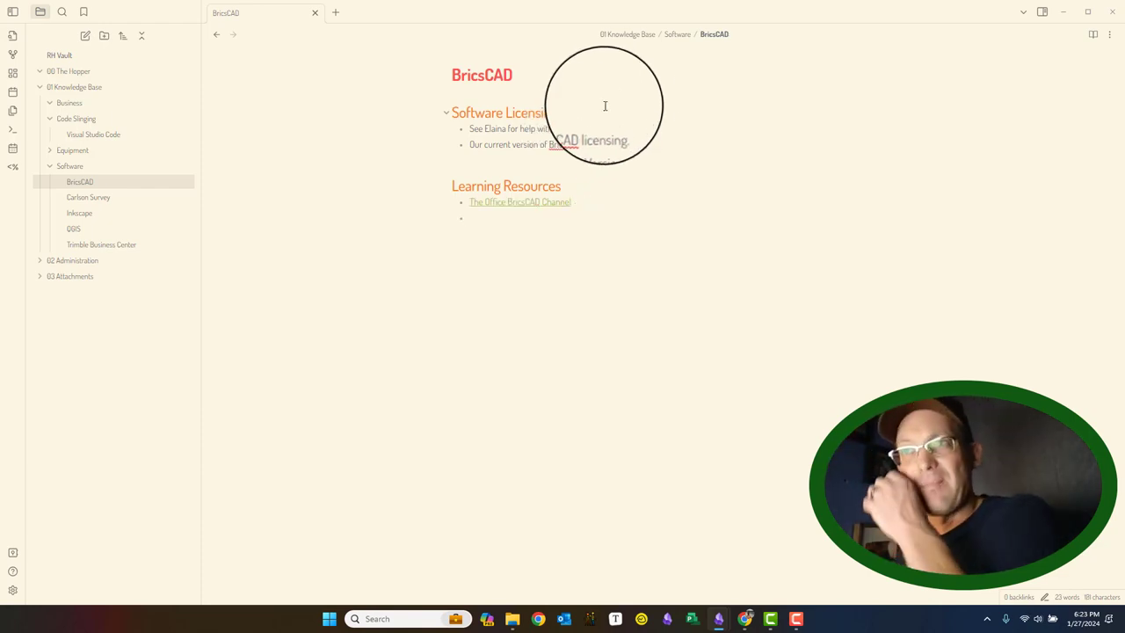
left_click(551, 210)
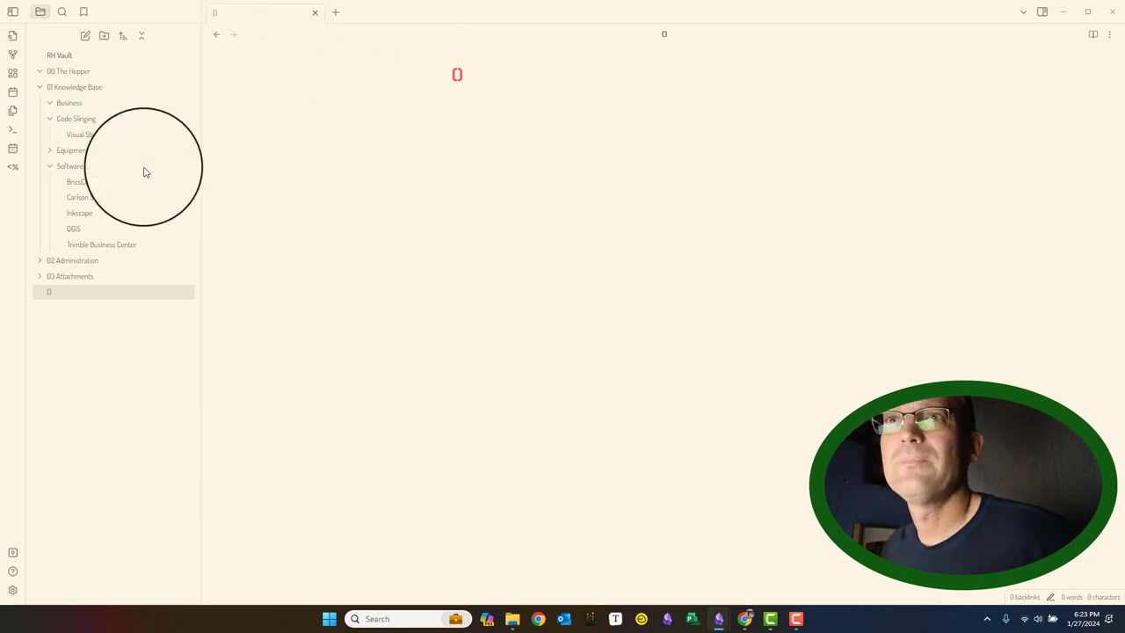
left_click(342, 11)
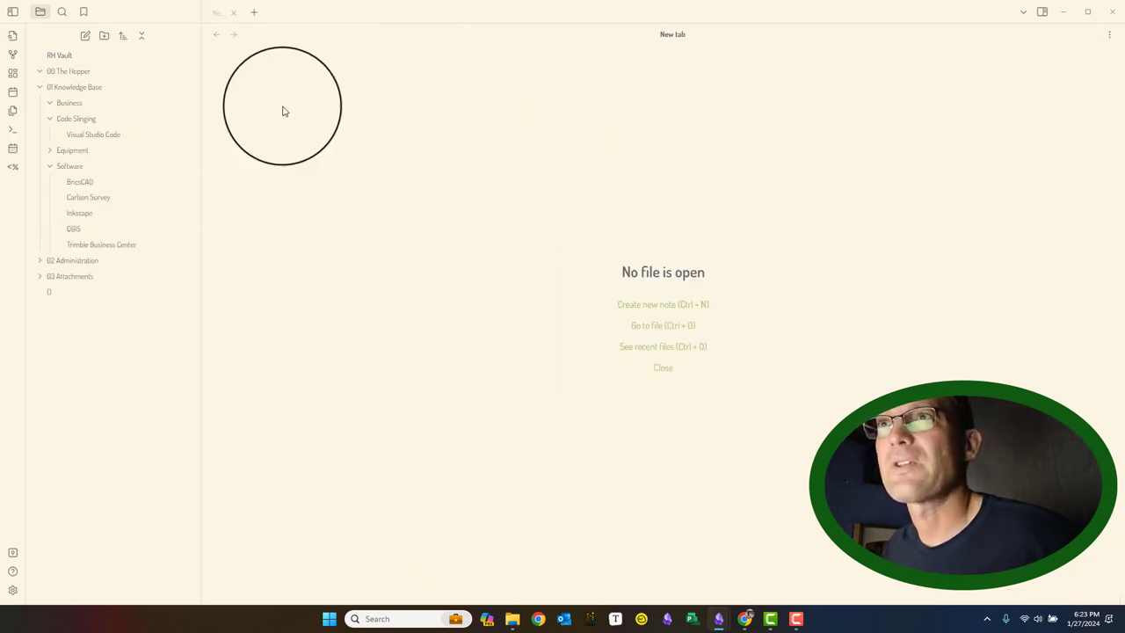
left_click(79, 181)
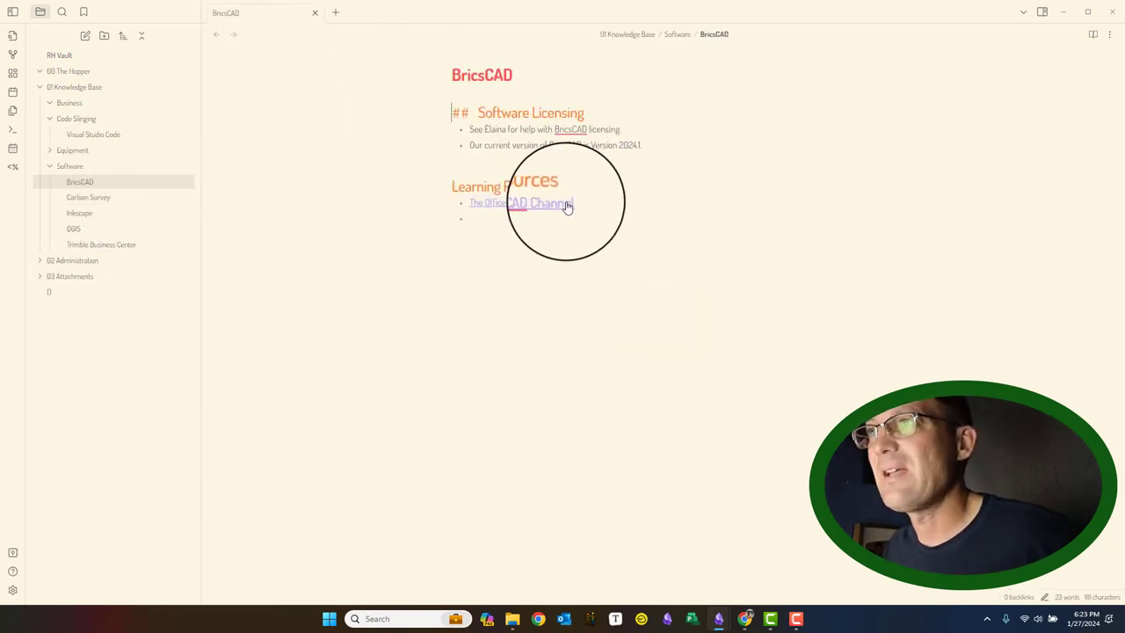
Step: Insert 'YouTube' so the link reads 'The Office BricsCAD YouTube Channel'
left_click(575, 200)
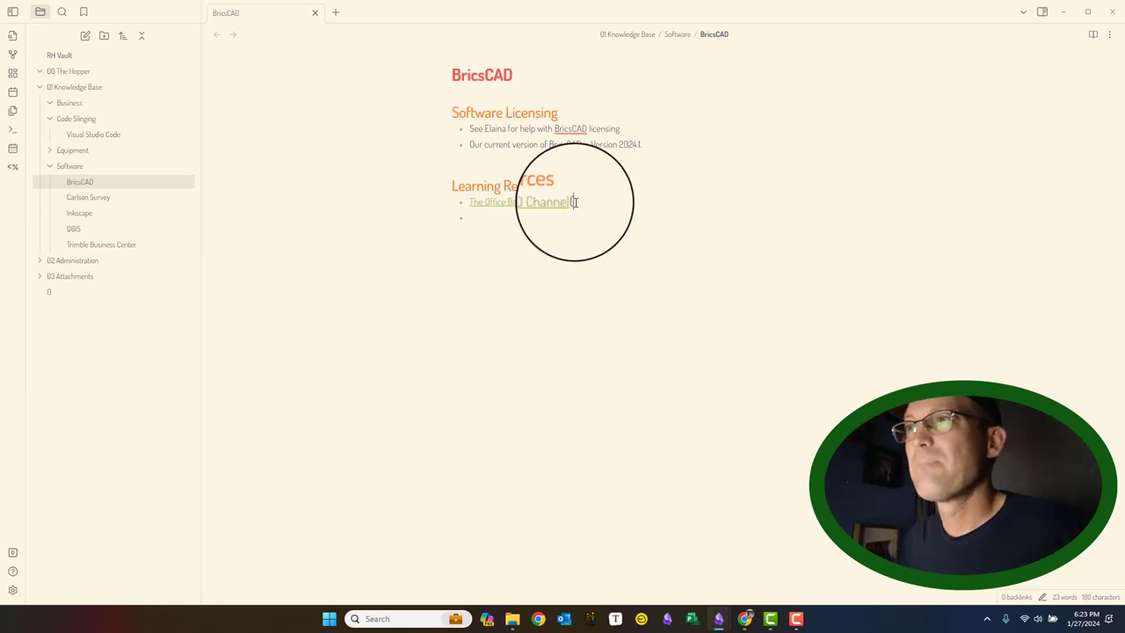
type("()")
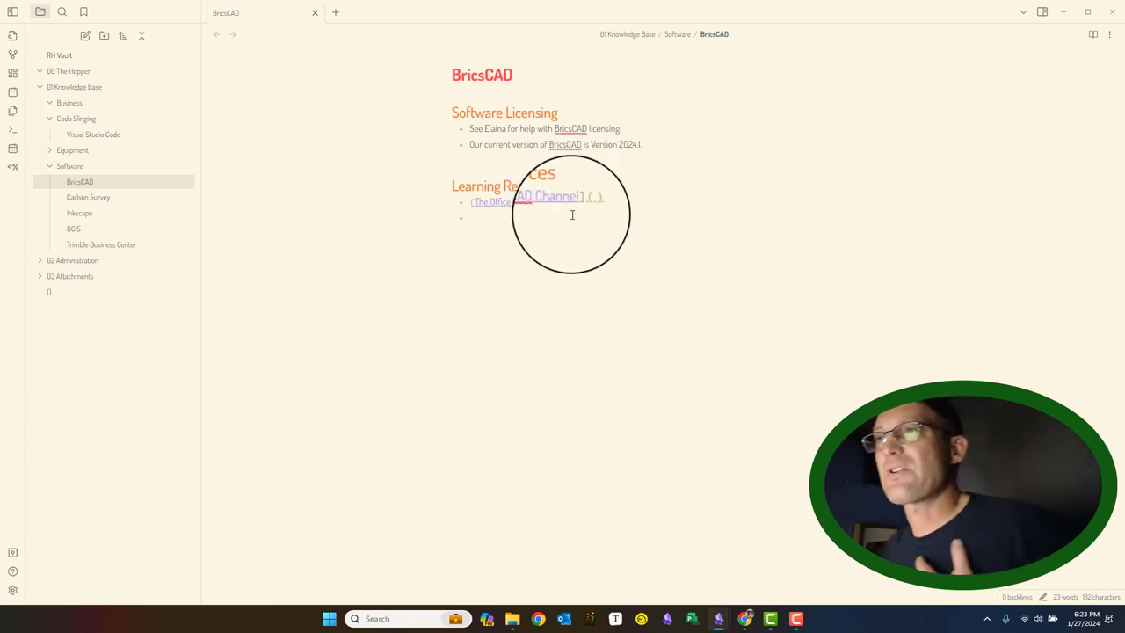
type("YouTu")
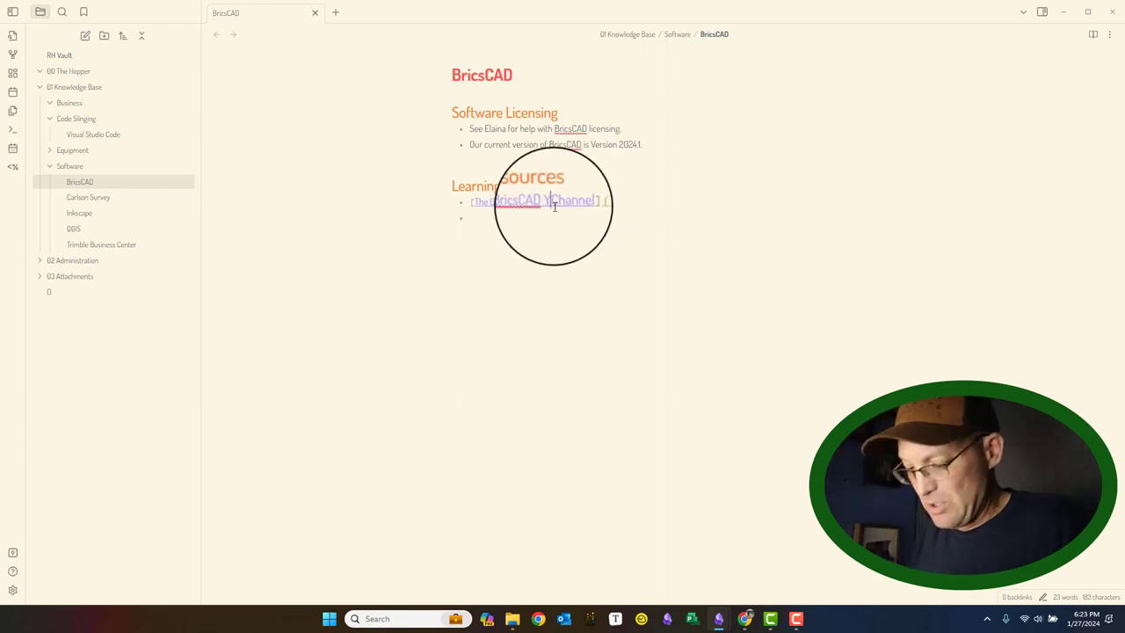
type("be")
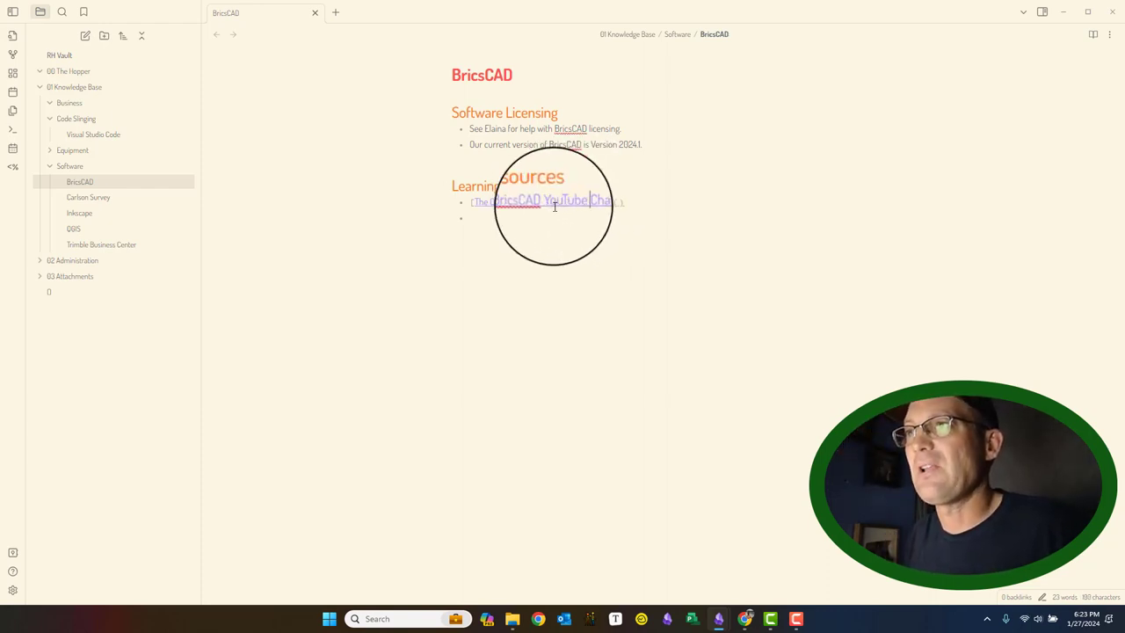
left_click(524, 319)
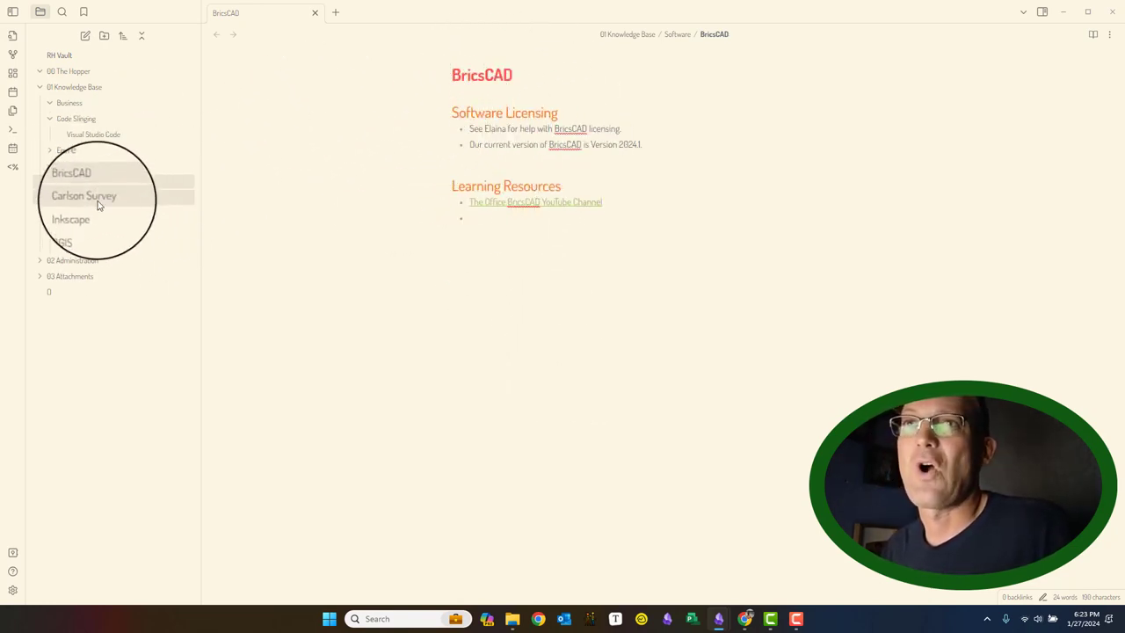
mouse_move(83, 240)
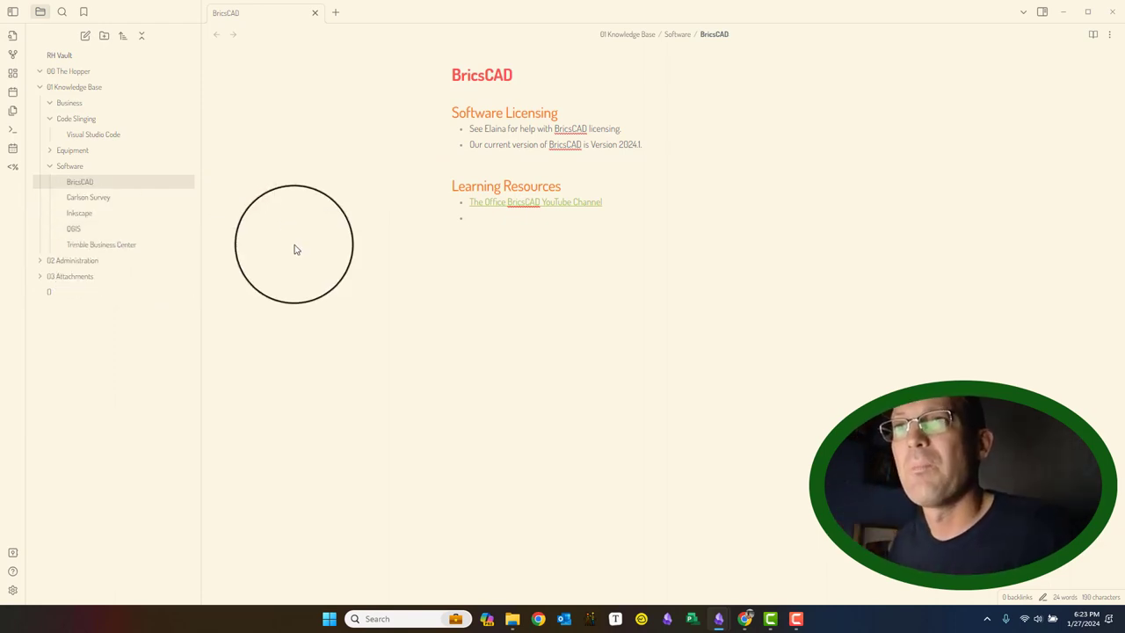
mouse_move(110, 218)
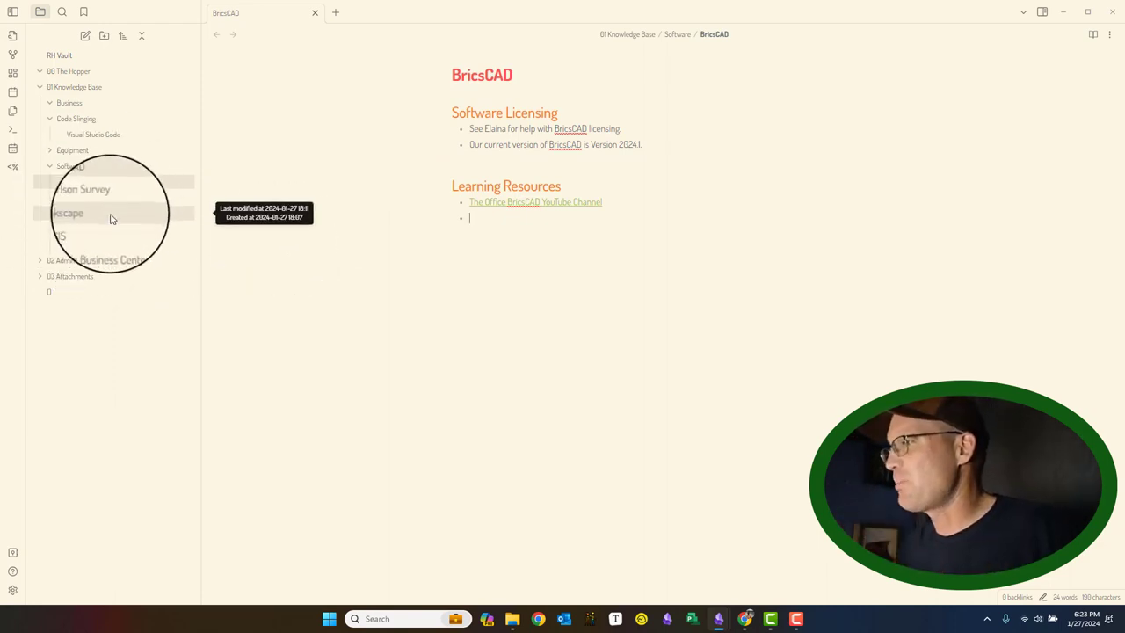
left_click(497, 265)
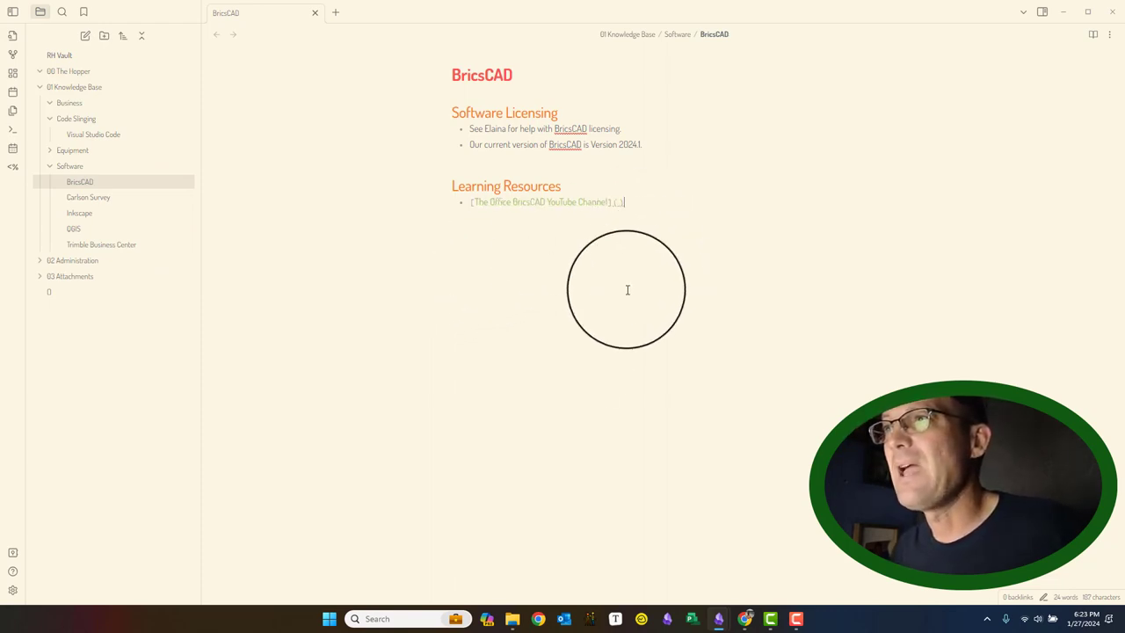
mouse_move(185, 233)
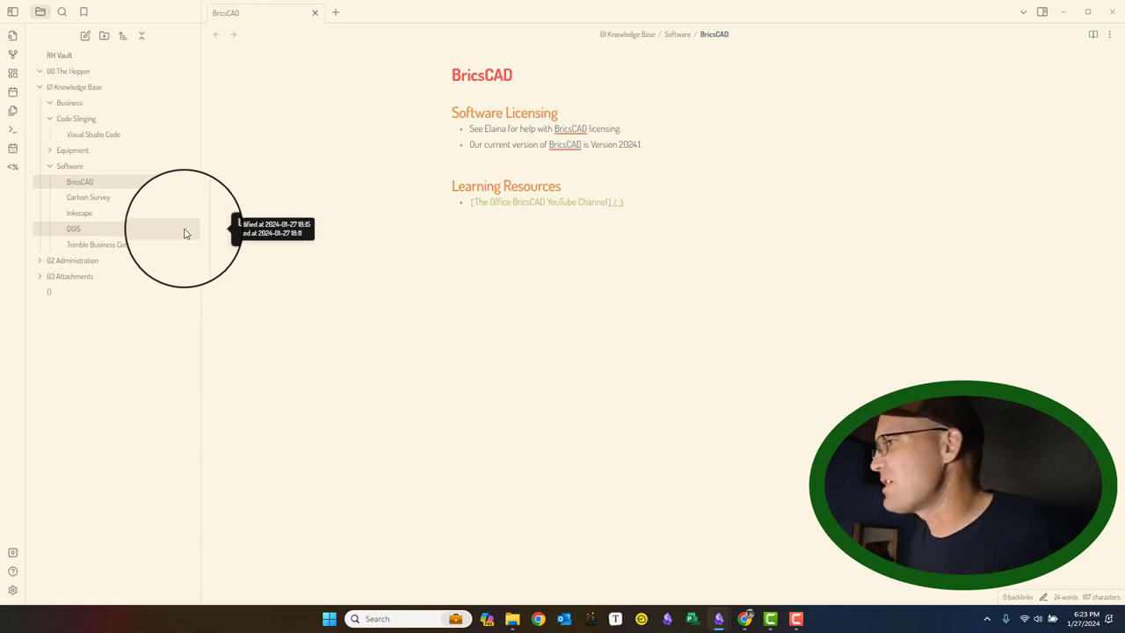